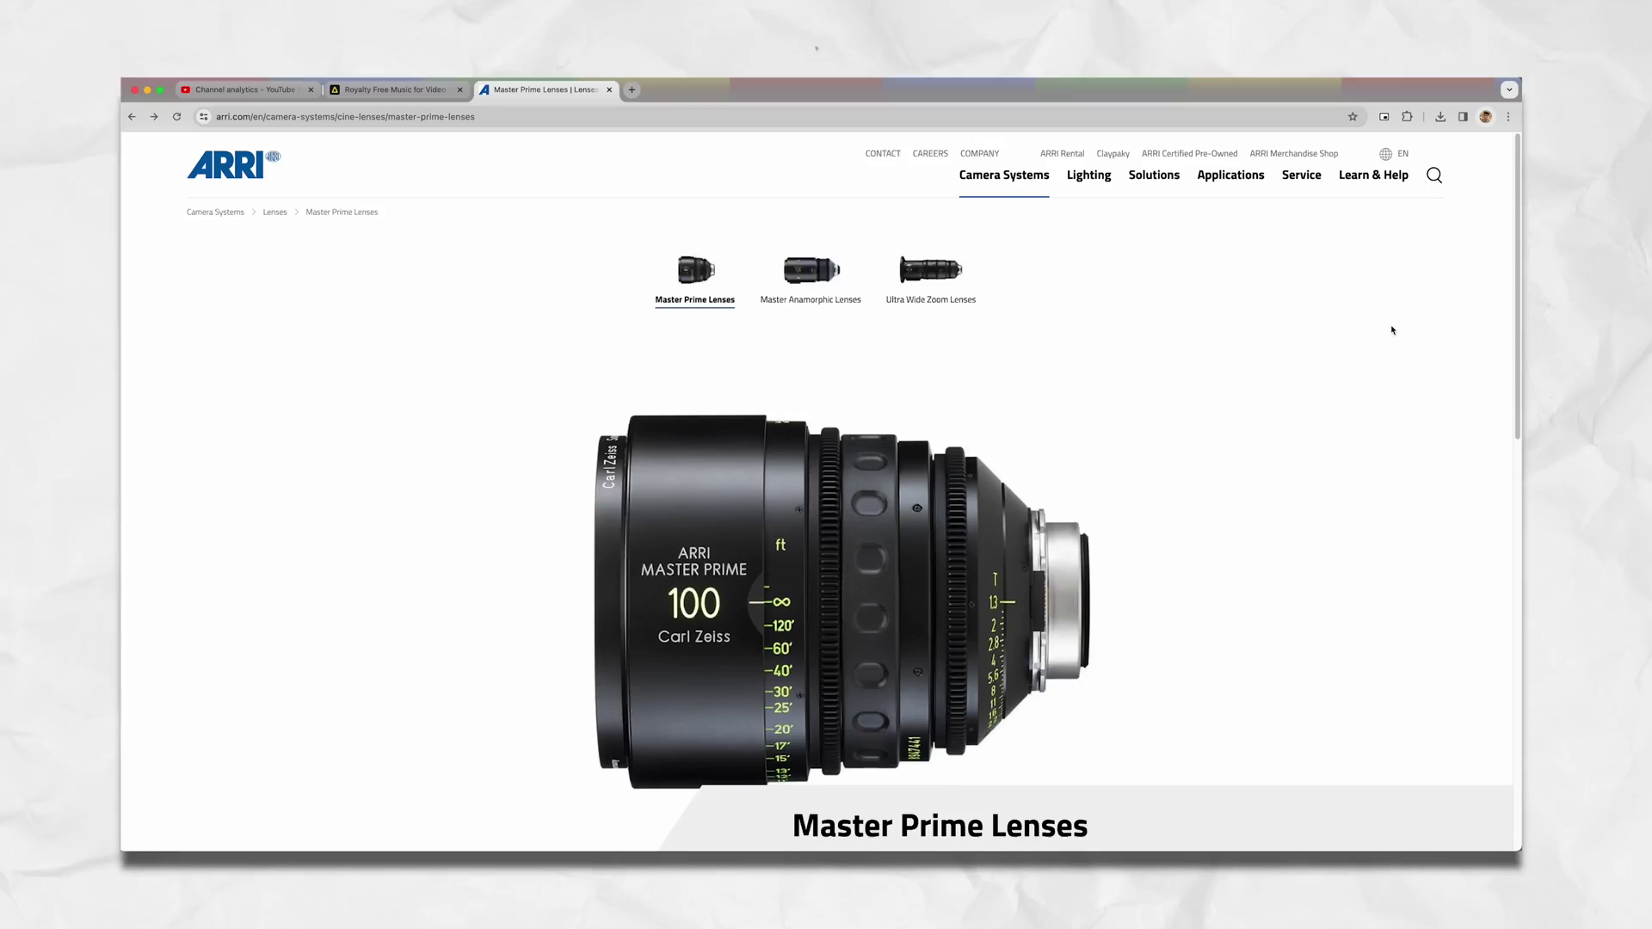
# Scroll down the ARRI Master Prime Lenses page to browse its lens images
pyautogui.scroll(-2, 1389, 336)
pyautogui.scroll(-2, 1389, 335)
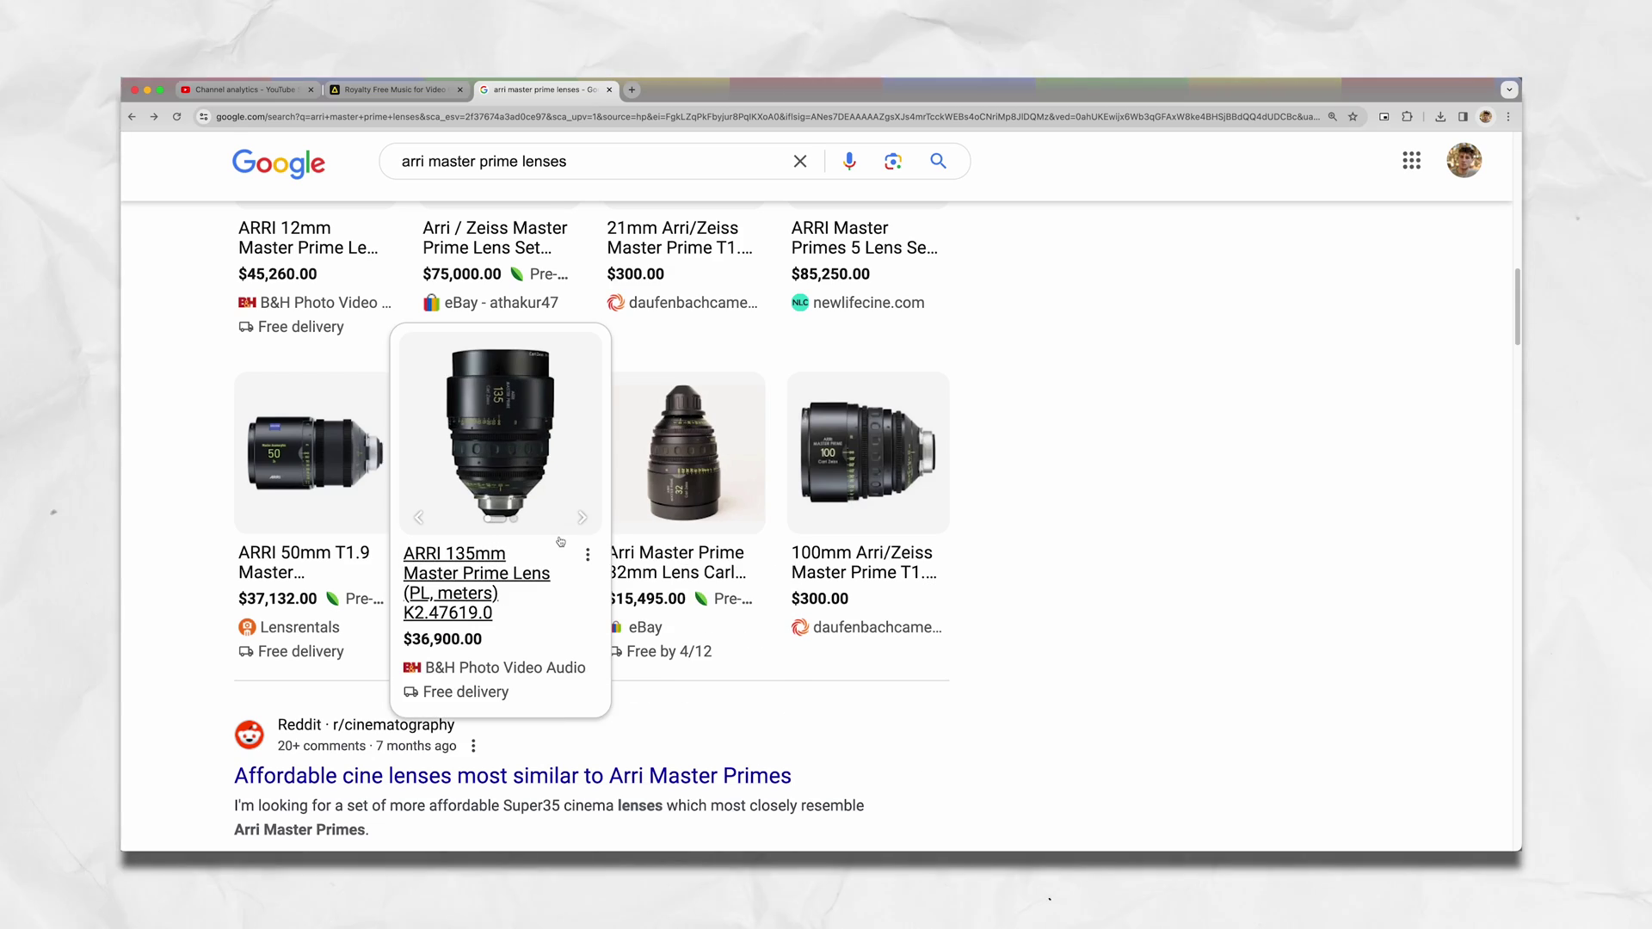
pyautogui.moveTo(345, 207)
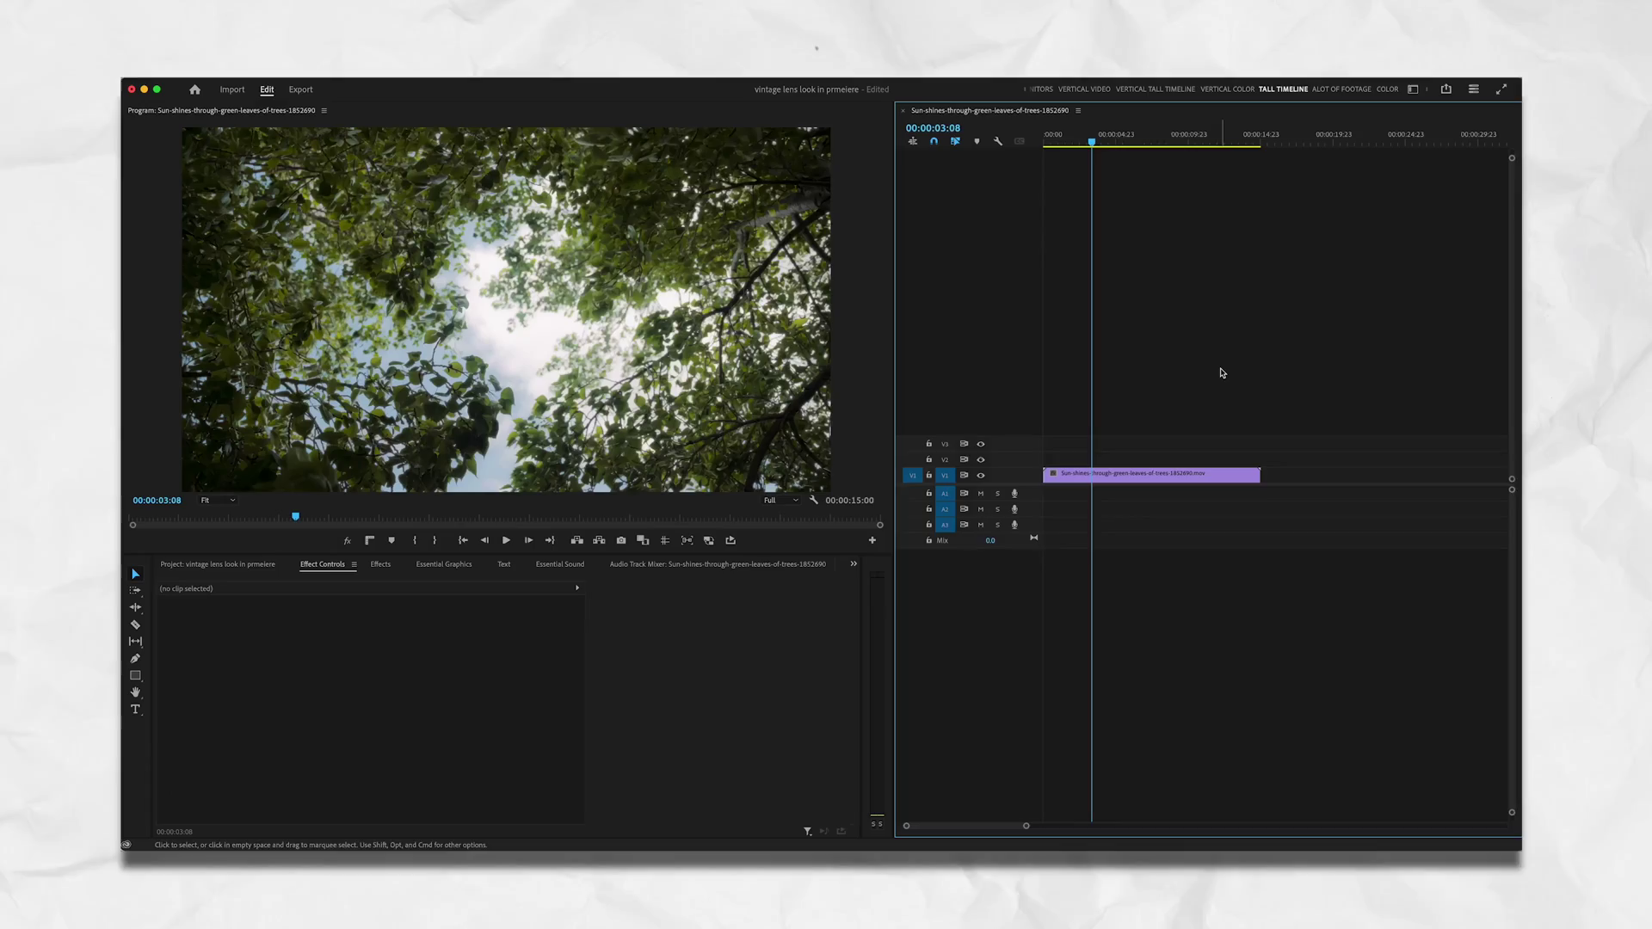
# Select the tree clip and drag the Adjustment Layer from the Project bin above it
pyautogui.click(1144, 475)
pyautogui.click(1063, 142)
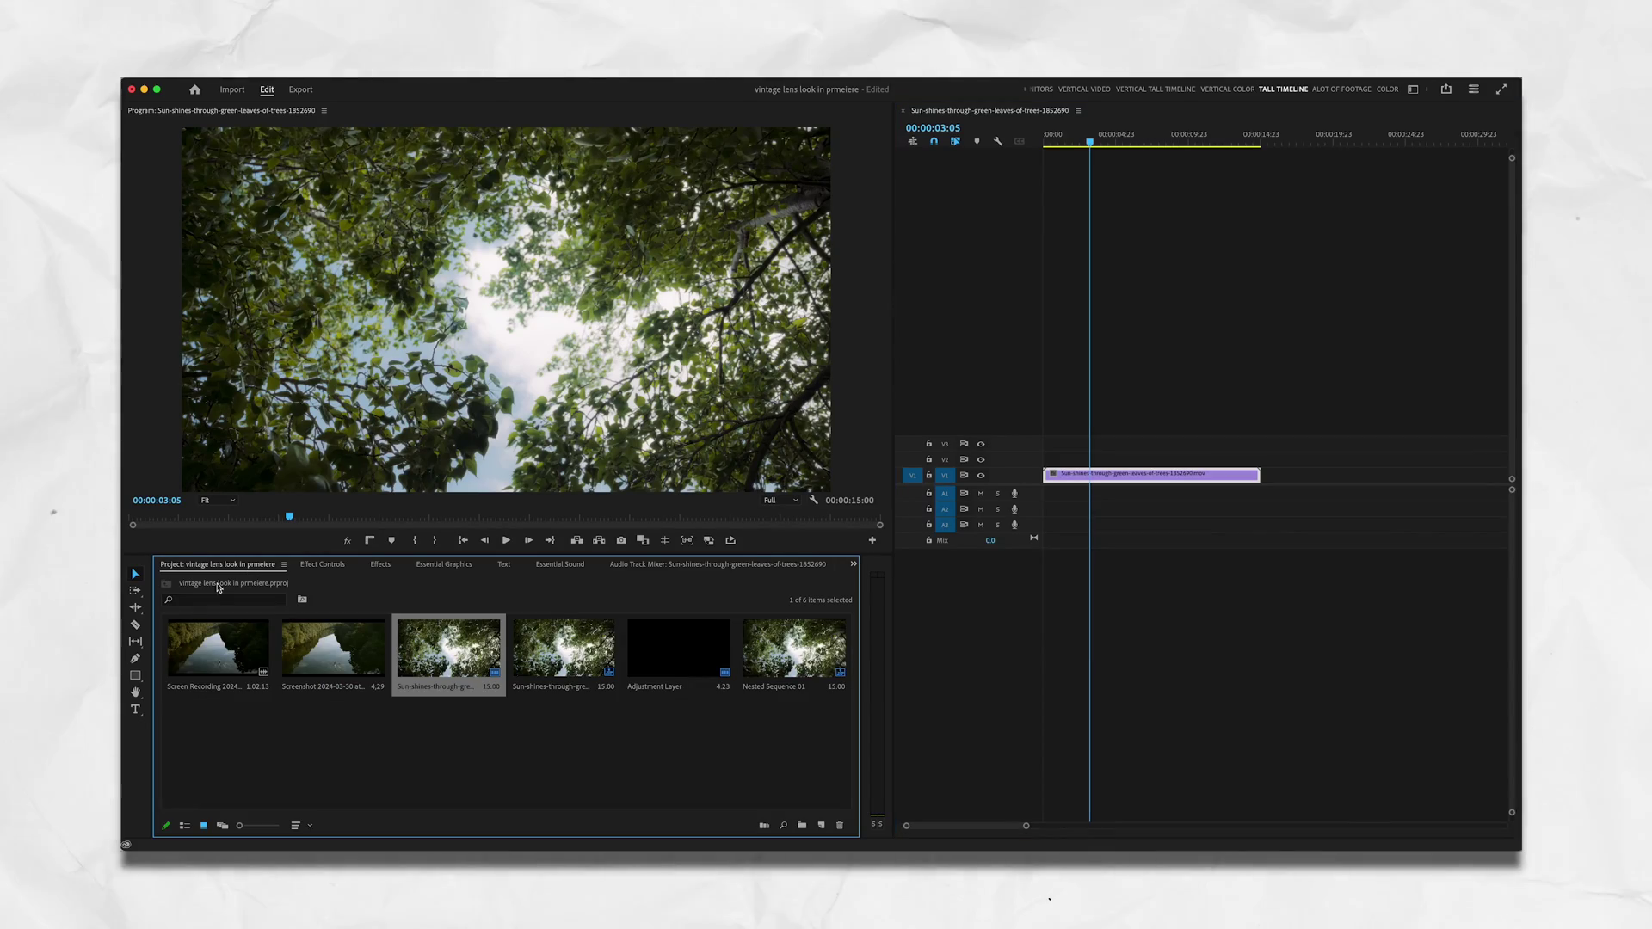
pyautogui.moveTo(1028, 446); pyautogui.dragTo(1029, 458)
# Stretch the Adjustment Layer on V2 to the tree clip's full 15 seconds, then search effects for 'channel'
pyautogui.rightClick(747, 724)
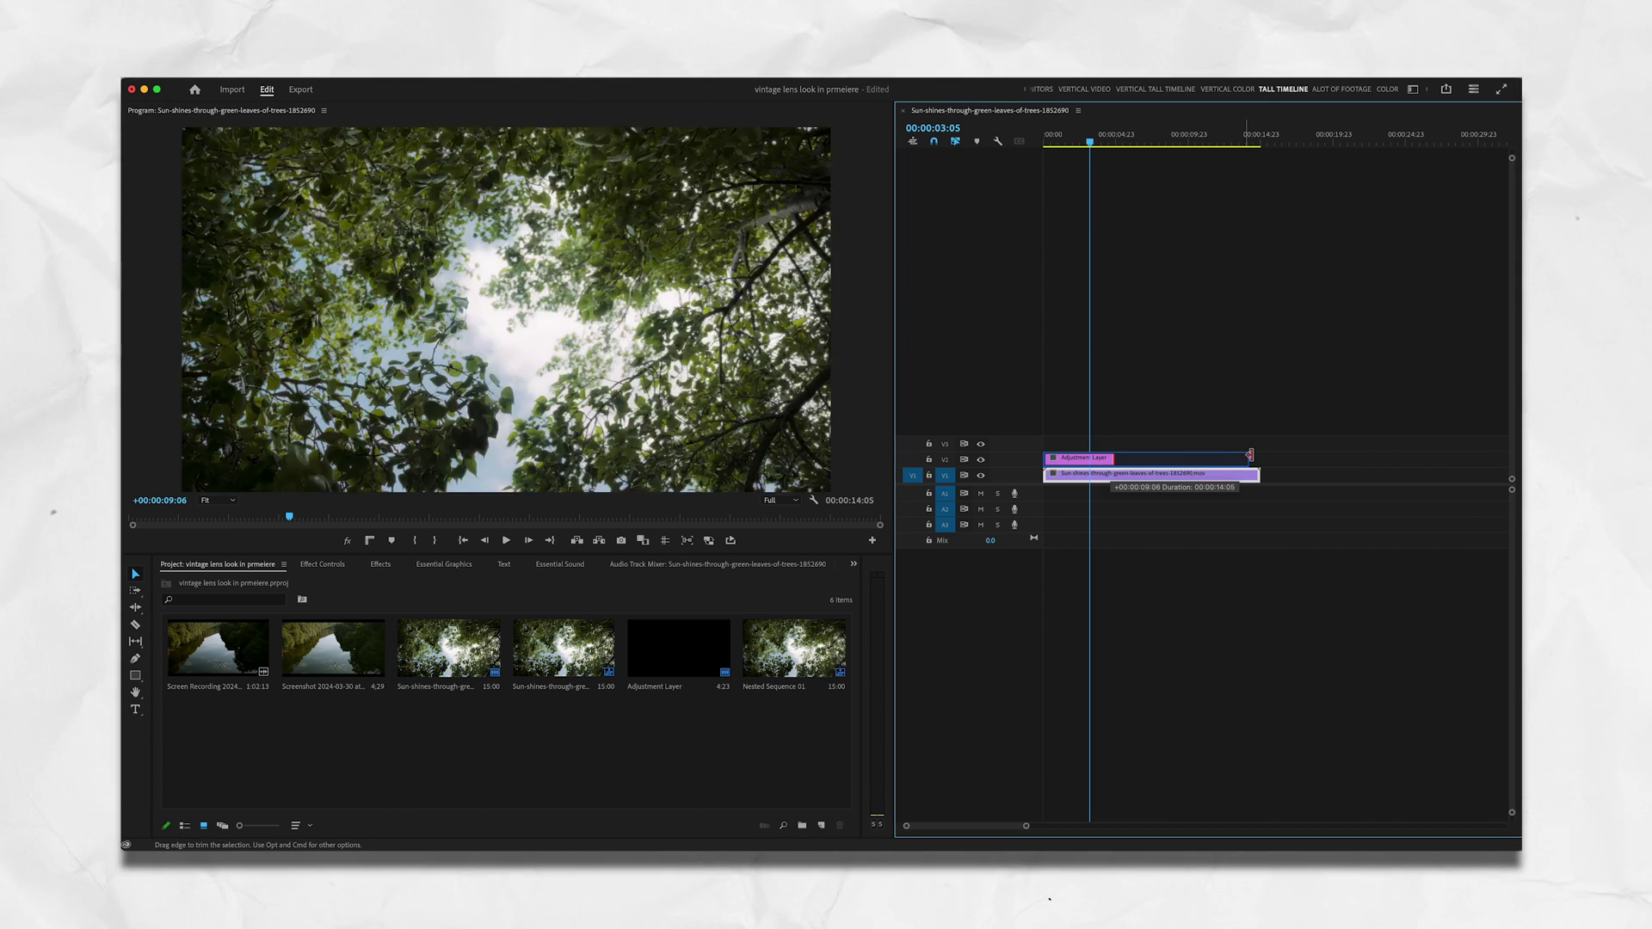
pyautogui.moveTo(1113, 458); pyautogui.dragTo(1256, 456)
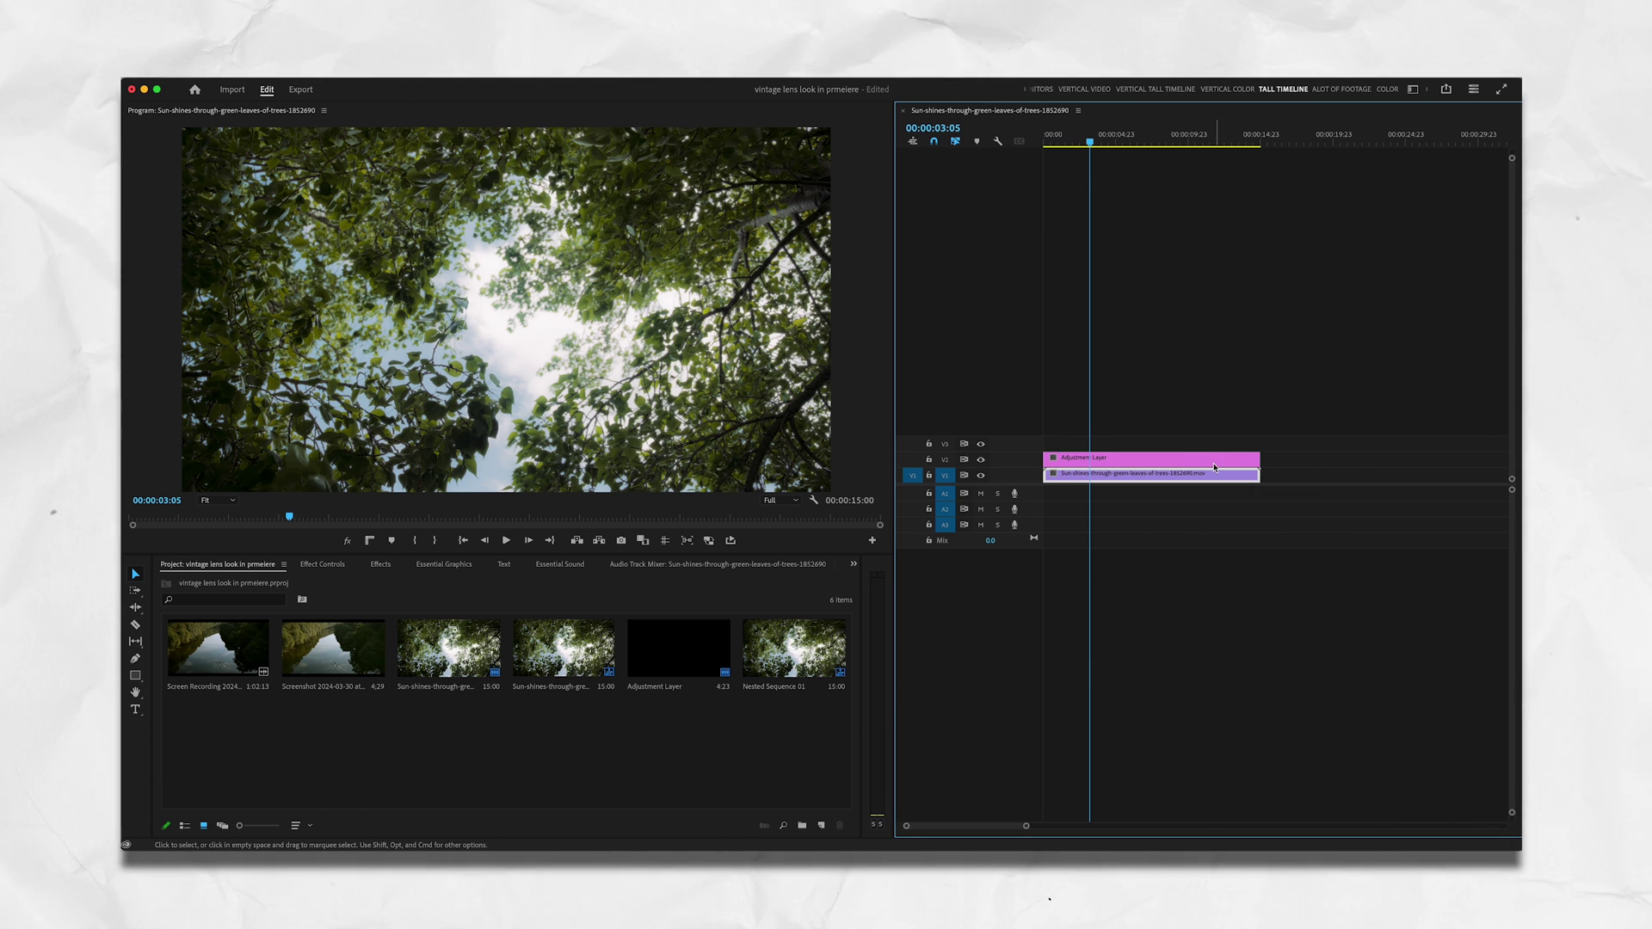
pyautogui.click(381, 564)
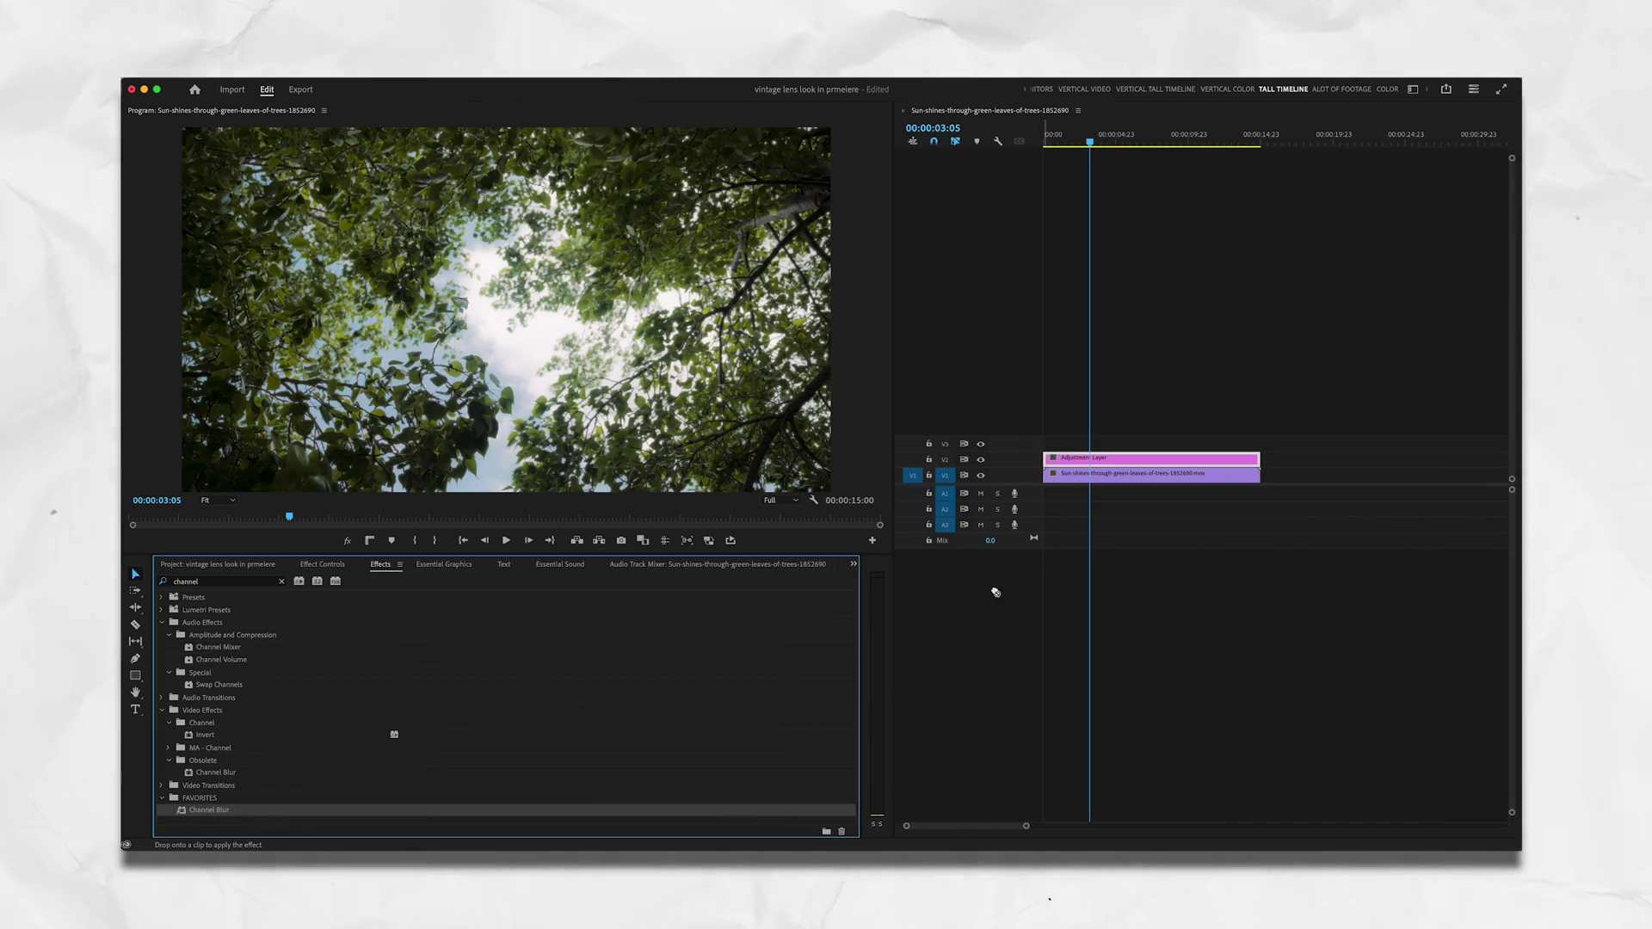
# Show the Adjustment Layer's Effect Controls with its two Channel Blur effects
pyautogui.click(323, 564)
pyautogui.scroll(-3, 289, 749)
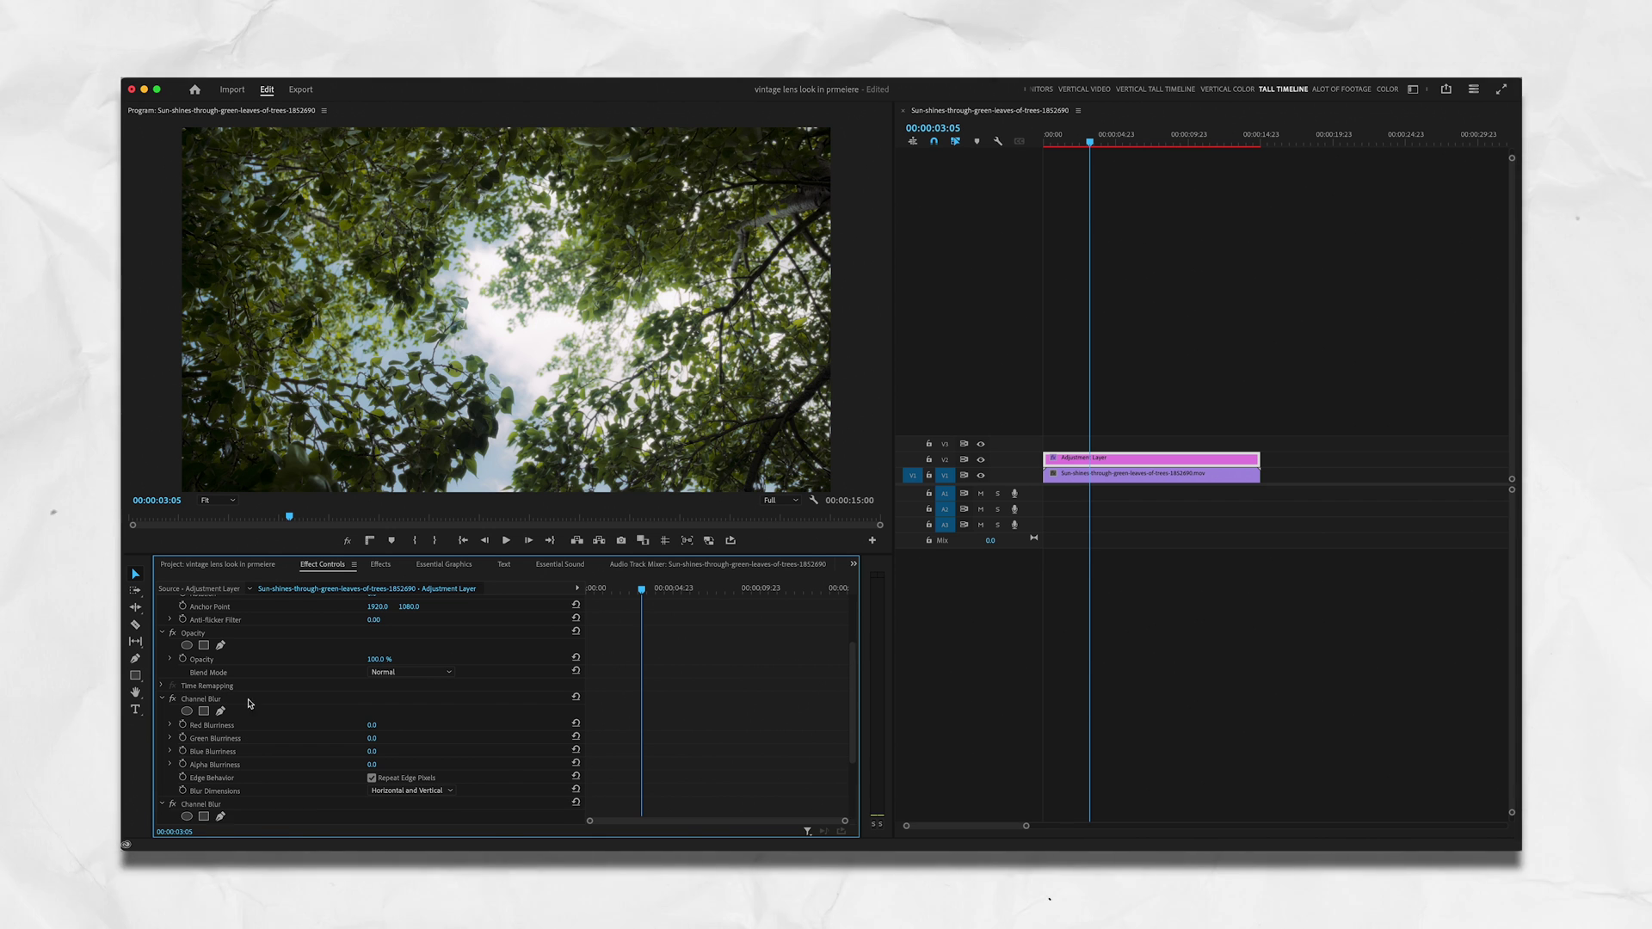
# Set Channel Blur 1 to Red 20 horizontal and Channel Blur 2 to Red 10, Blue 15 vertical
pyautogui.scroll(1, 211, 731)
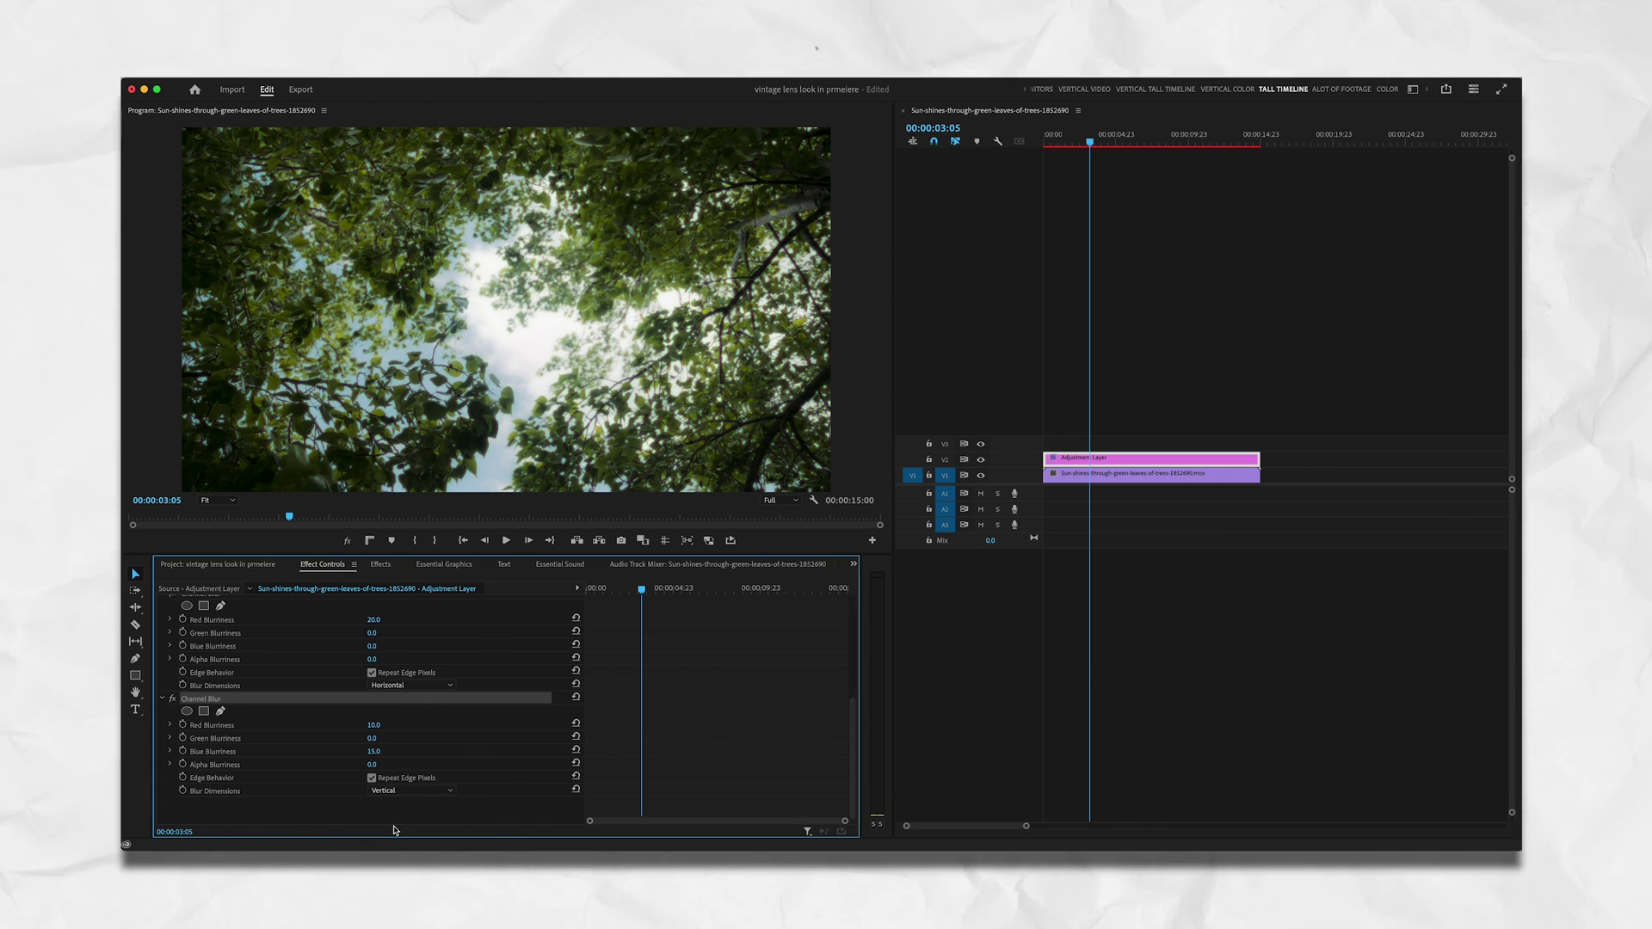
pyautogui.scroll(1, 394, 829)
pyautogui.press('`')
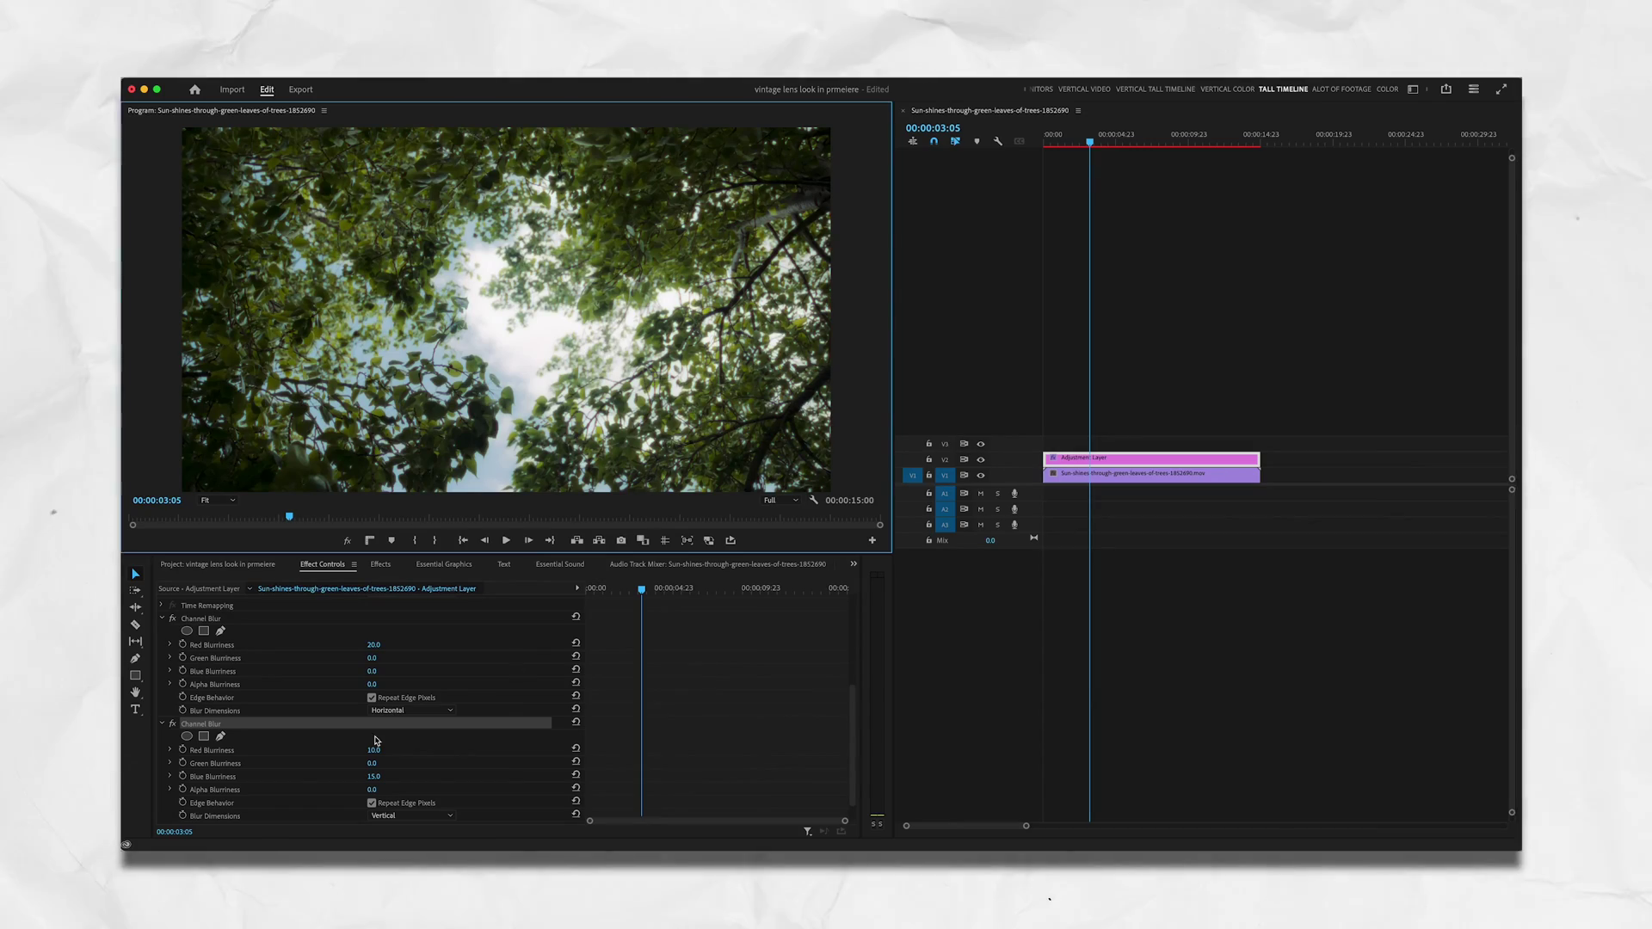
pyautogui.click(191, 619)
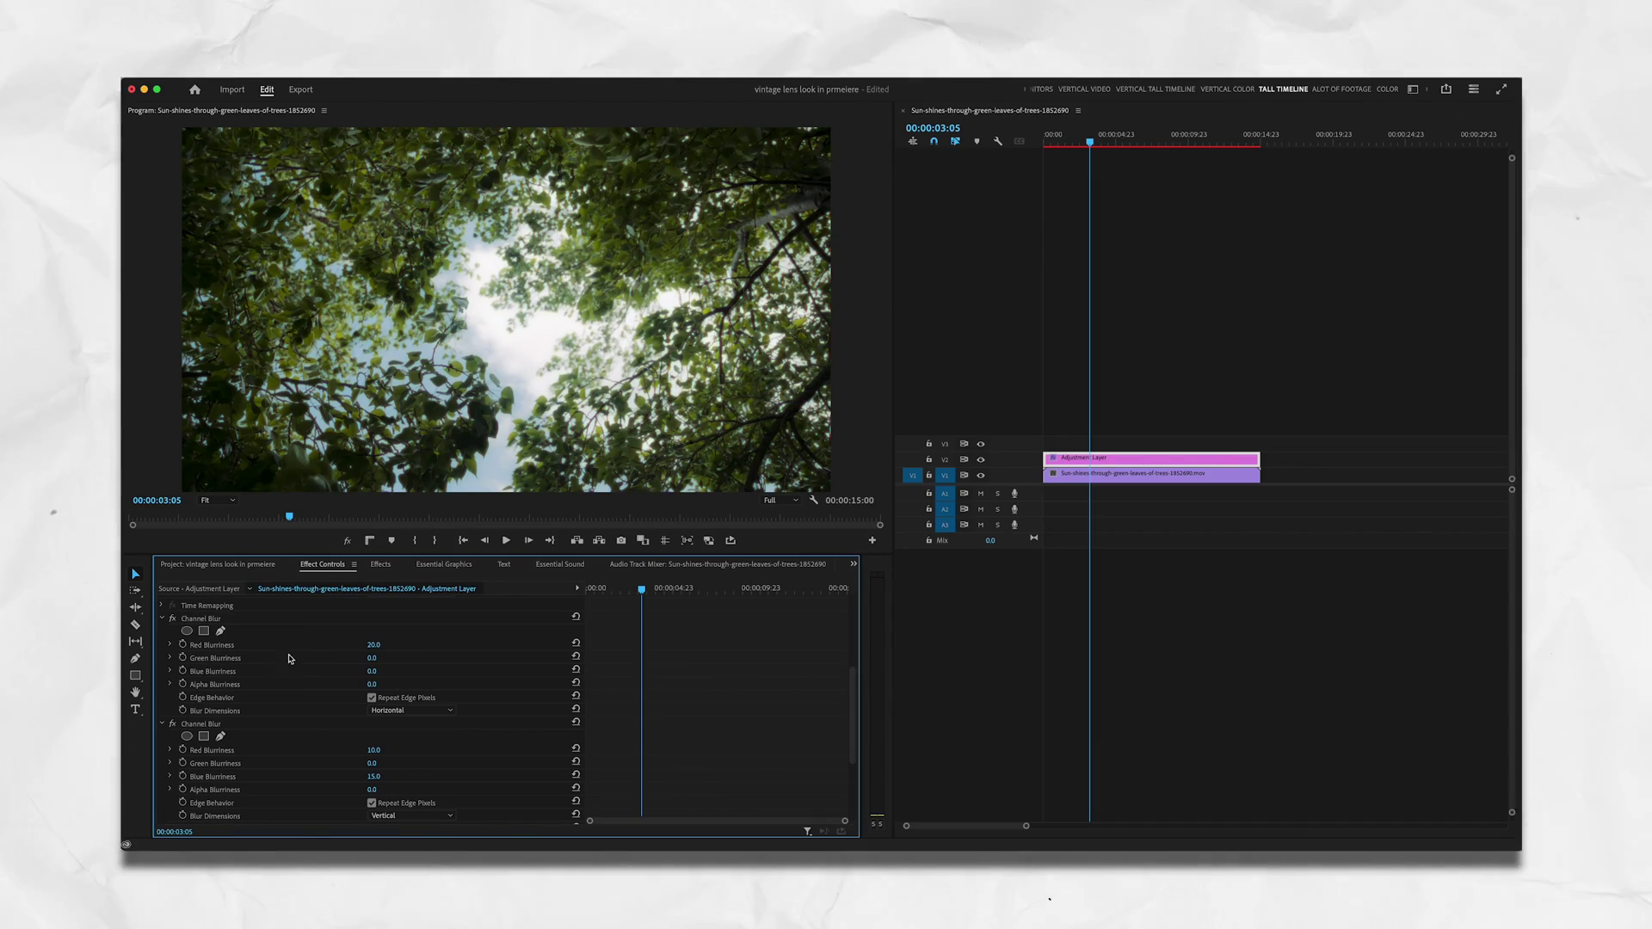
pyautogui.press('`')
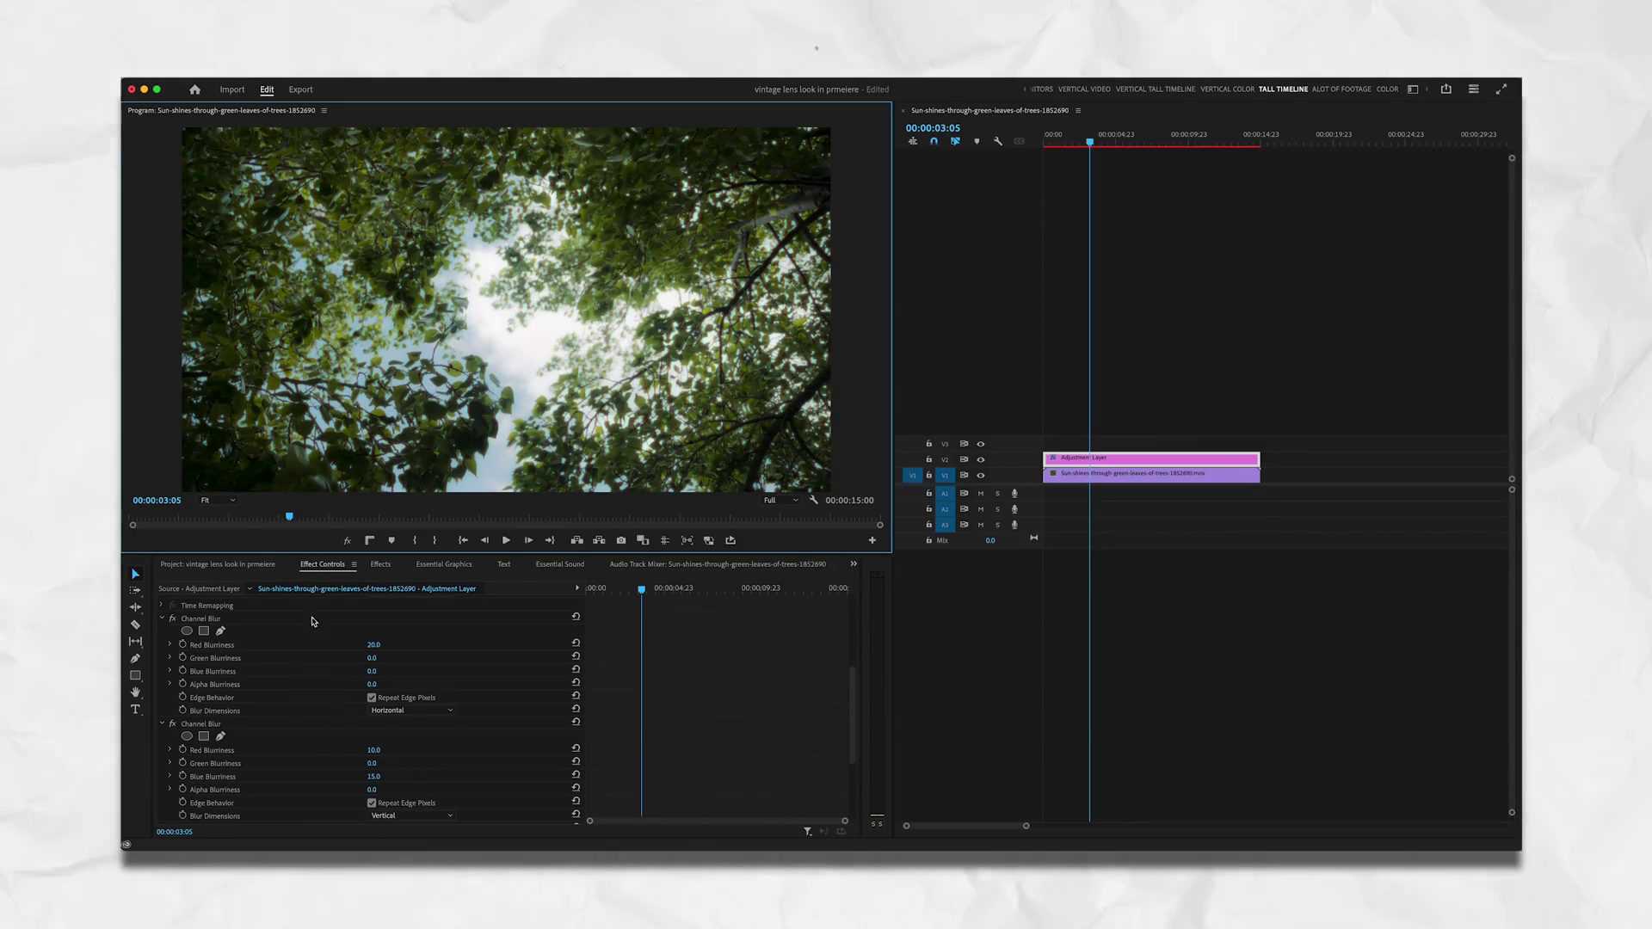
# Move the vertical Channel Blur first, paste a third copy, and add an inverted ellipse mask, feather 10
pyautogui.moveTo(217, 724); pyautogui.dragTo(202, 612)
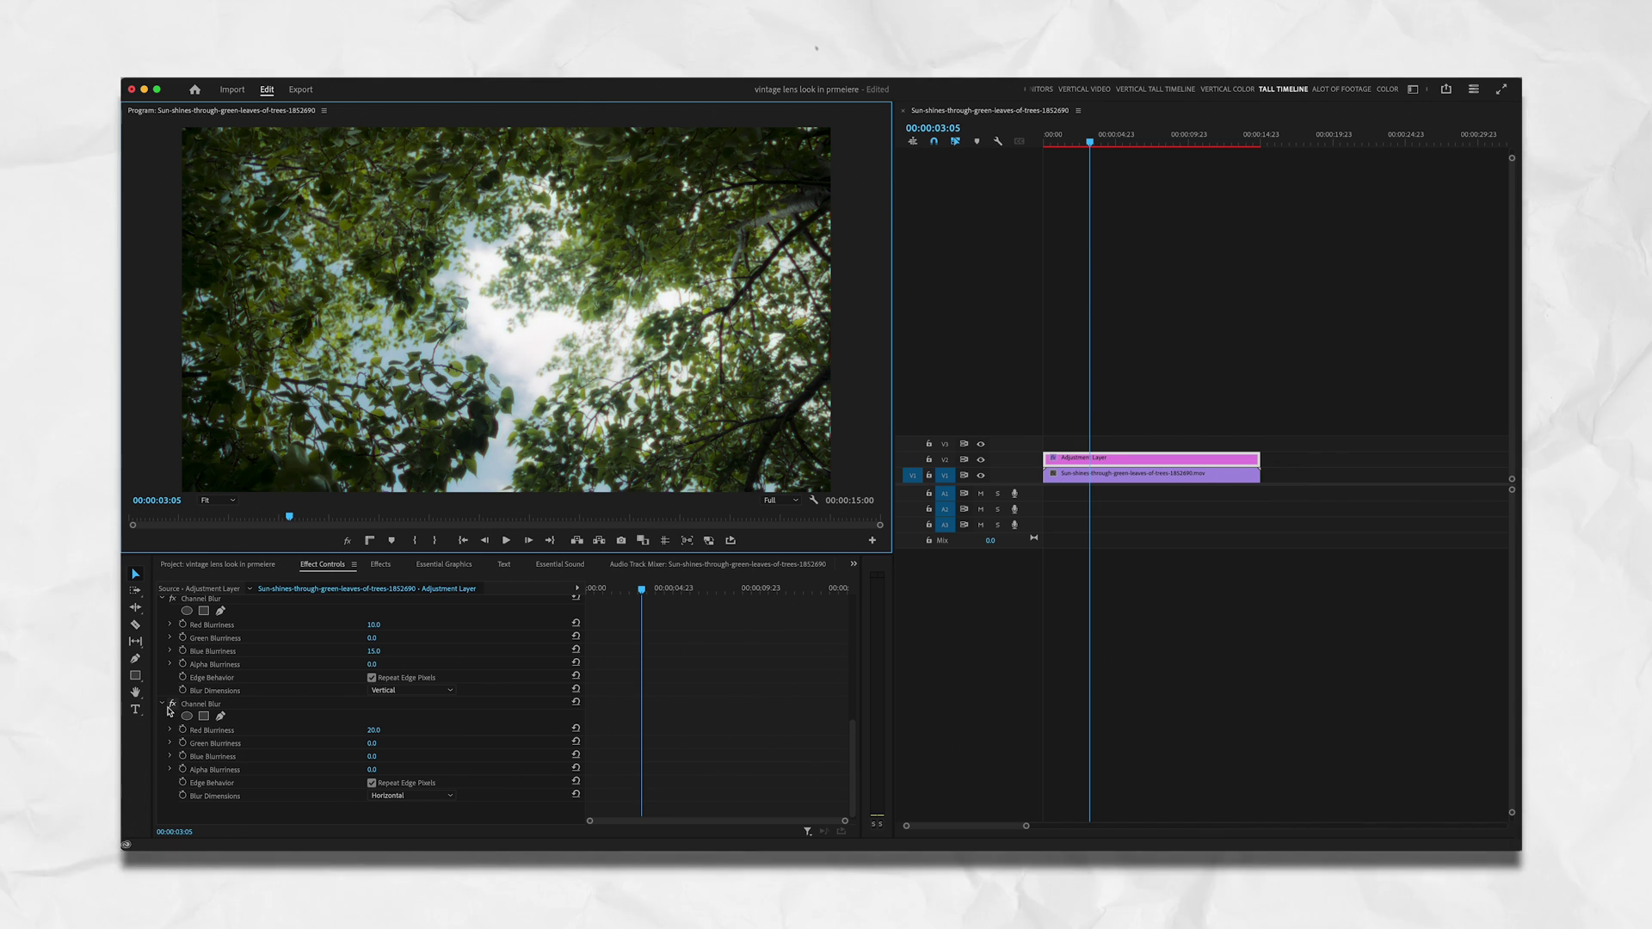
pyautogui.click(170, 710)
pyautogui.hotkey('ctrl', 'v')
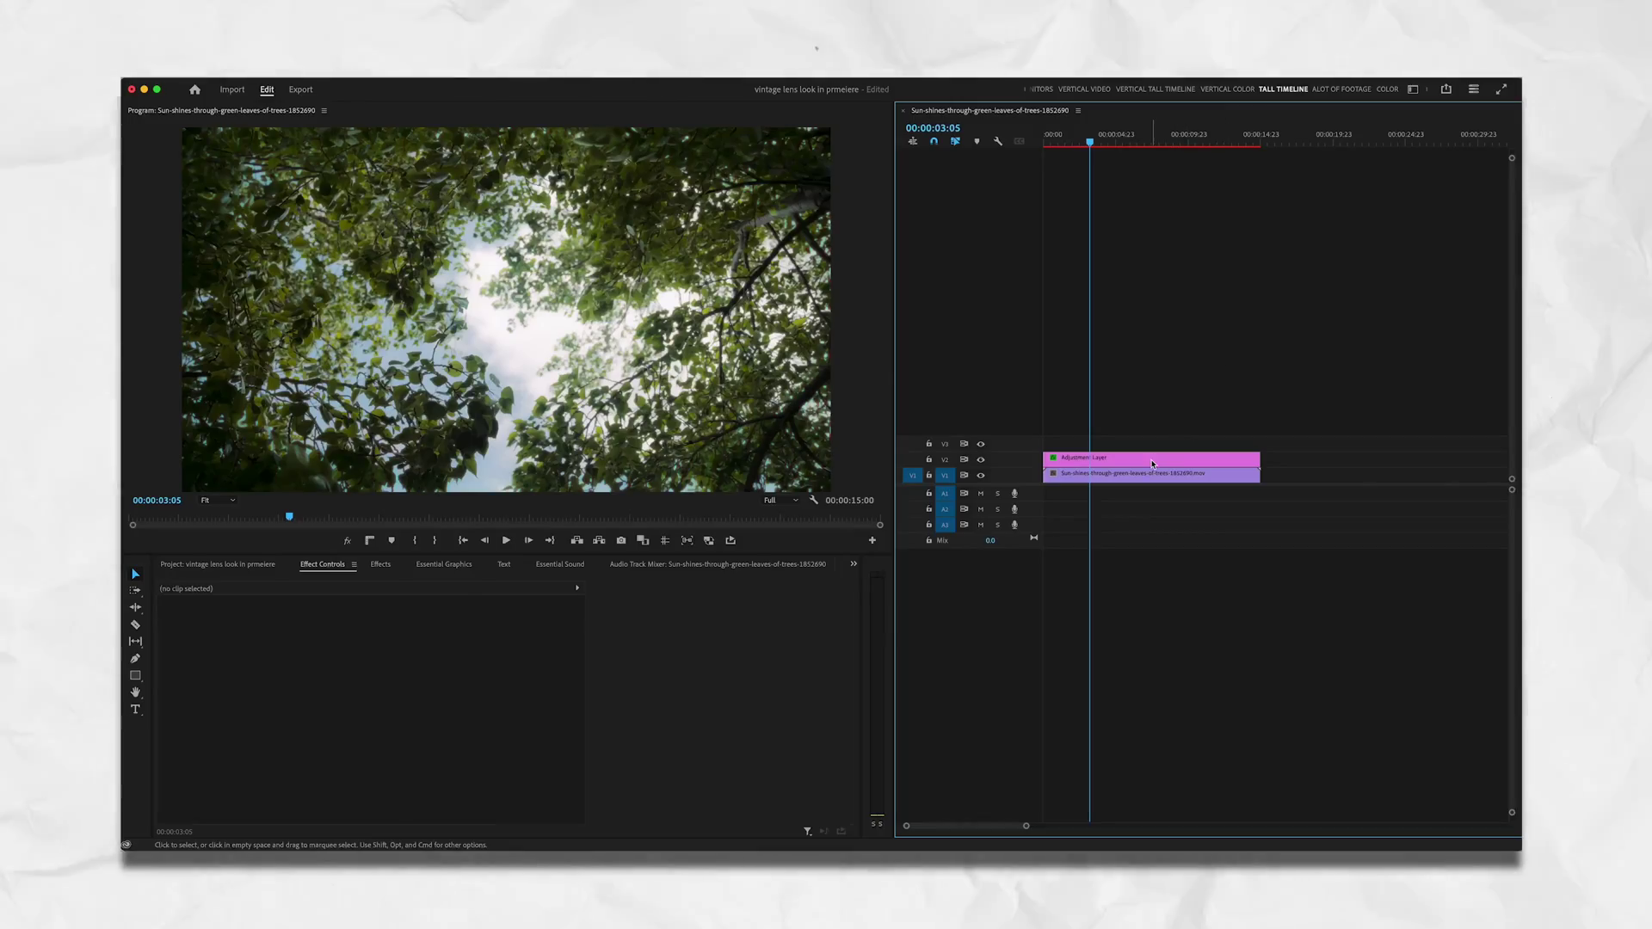
pyautogui.scroll(-2, 258, 688)
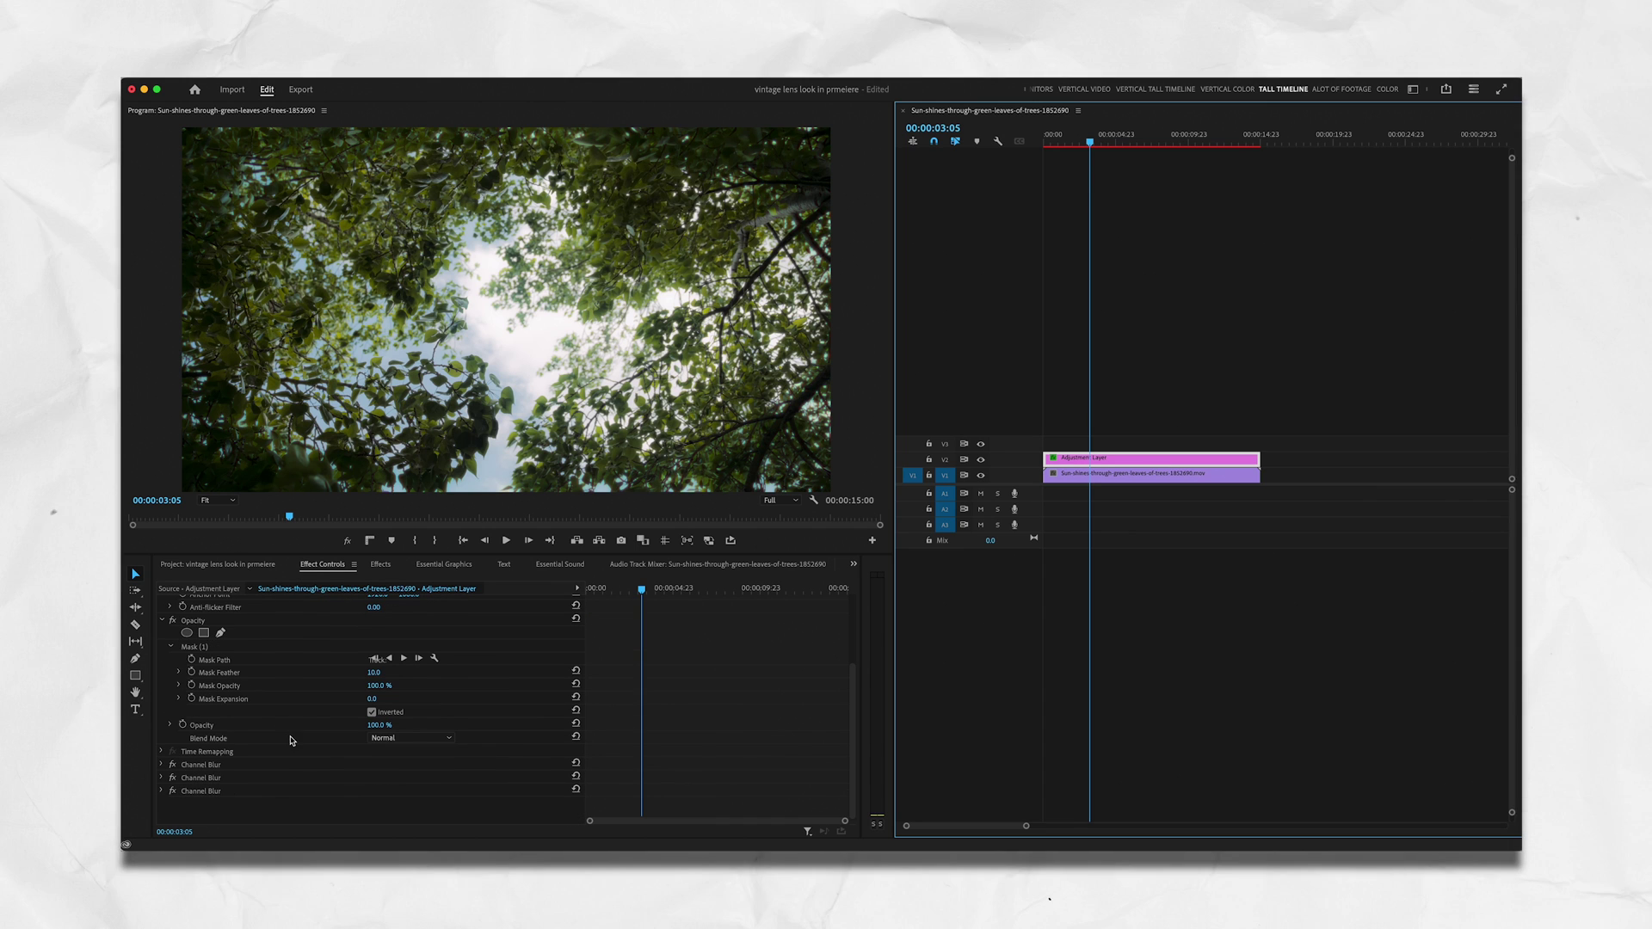
# Raise the Adjustment Layer mask's feather to 300
pyautogui.click(189, 647)
pyautogui.click(375, 672)
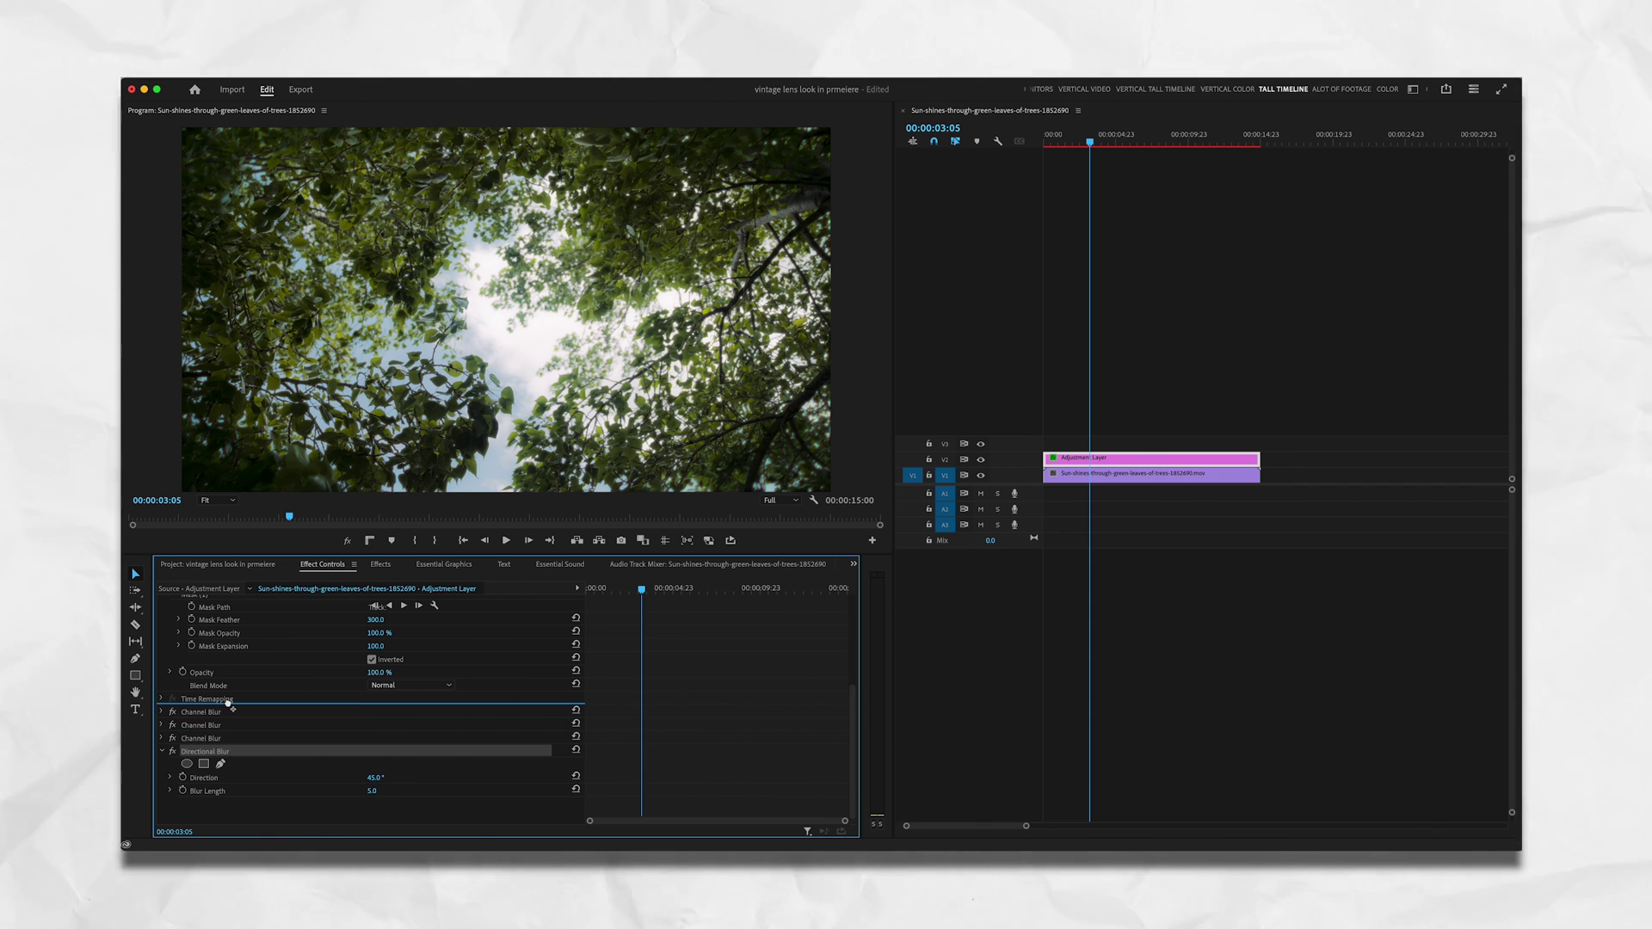
# Place the Directional Blur (Direction 45°, Blur Length 5) above the three Channel Blurs
pyautogui.moveTo(228, 702); pyautogui.dragTo(206, 700)
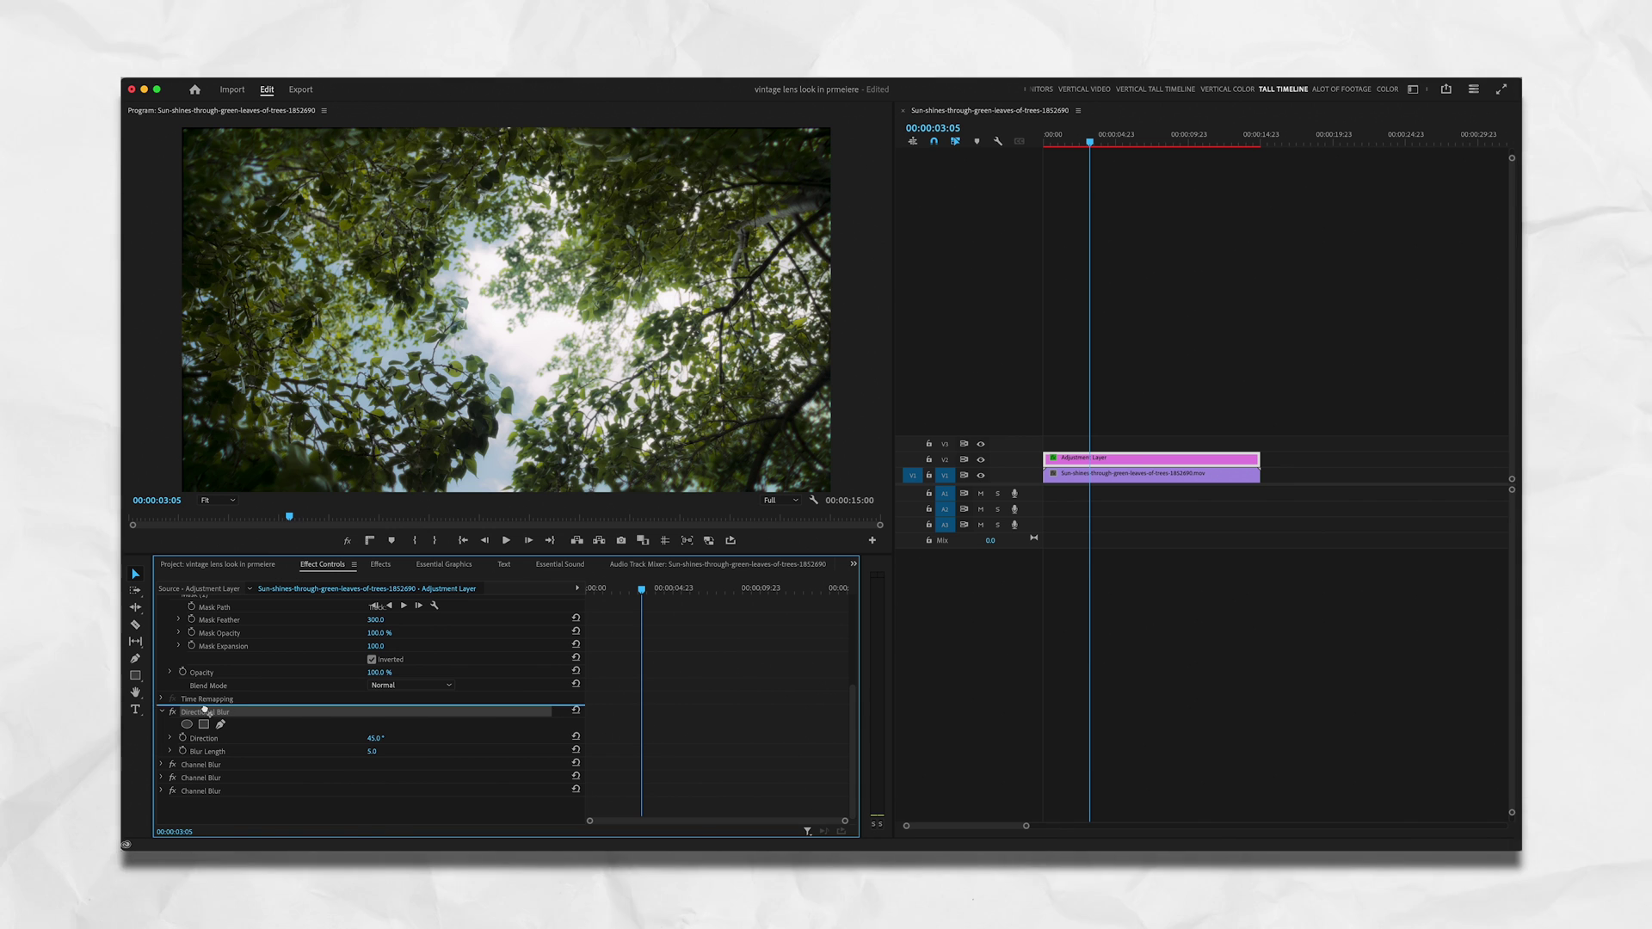
# Duplicate the Directional Blur, set the first to Direction −45°, and toggle effects to compare
pyautogui.press('super+c')
pyautogui.press('super+v')
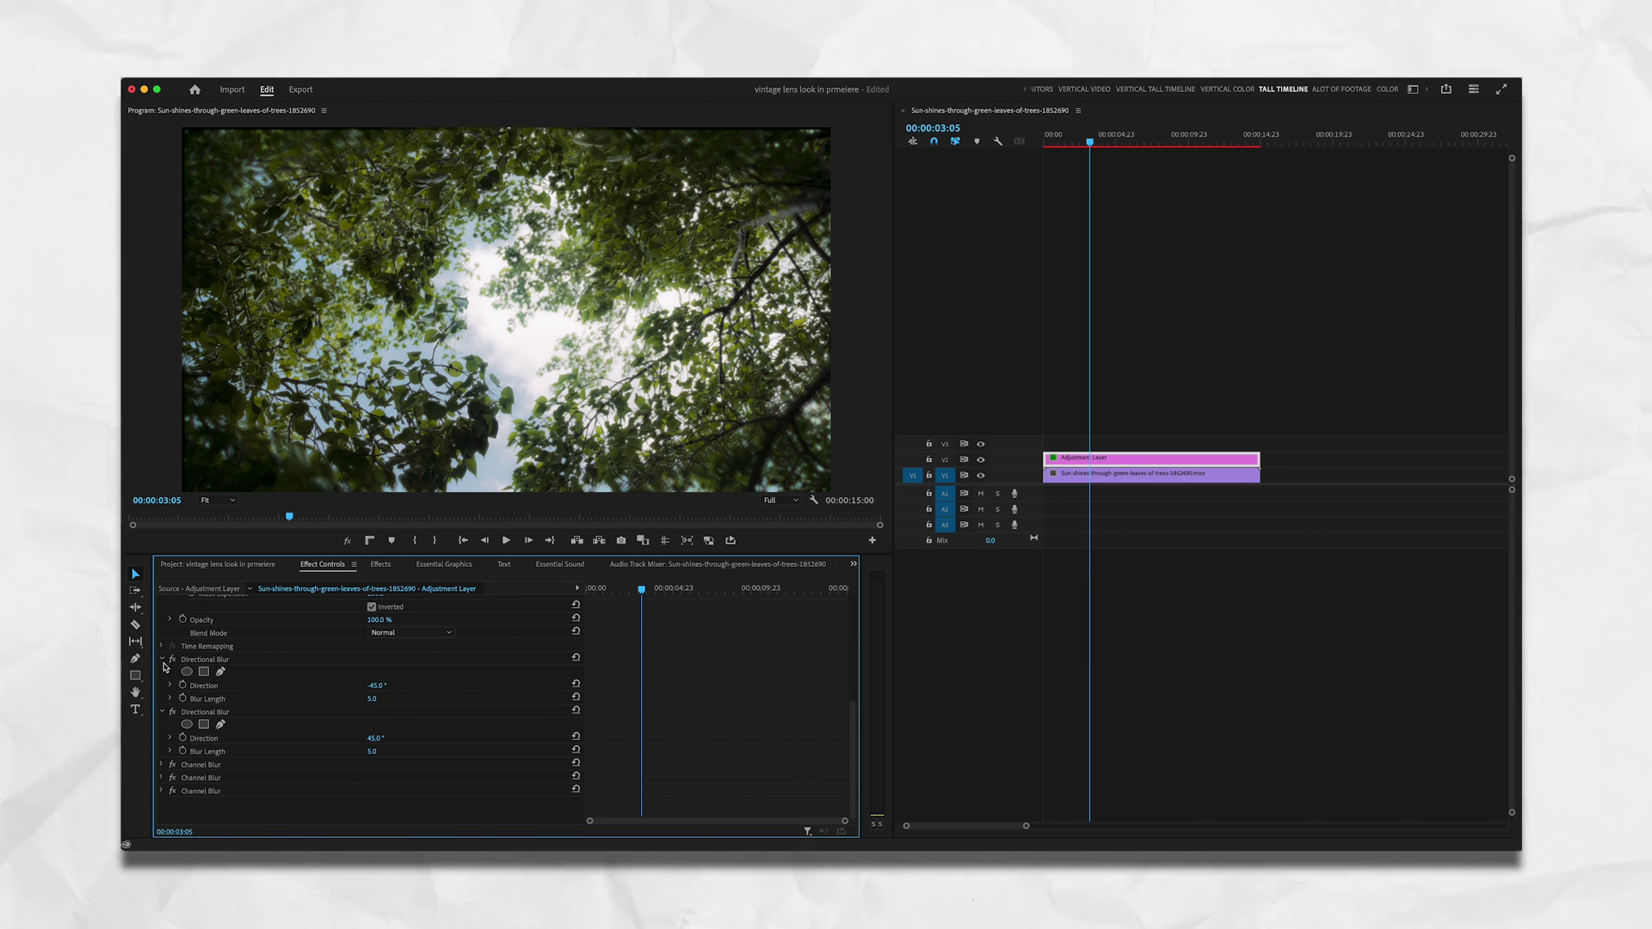
pyautogui.click(160, 711)
pyautogui.click(343, 541)
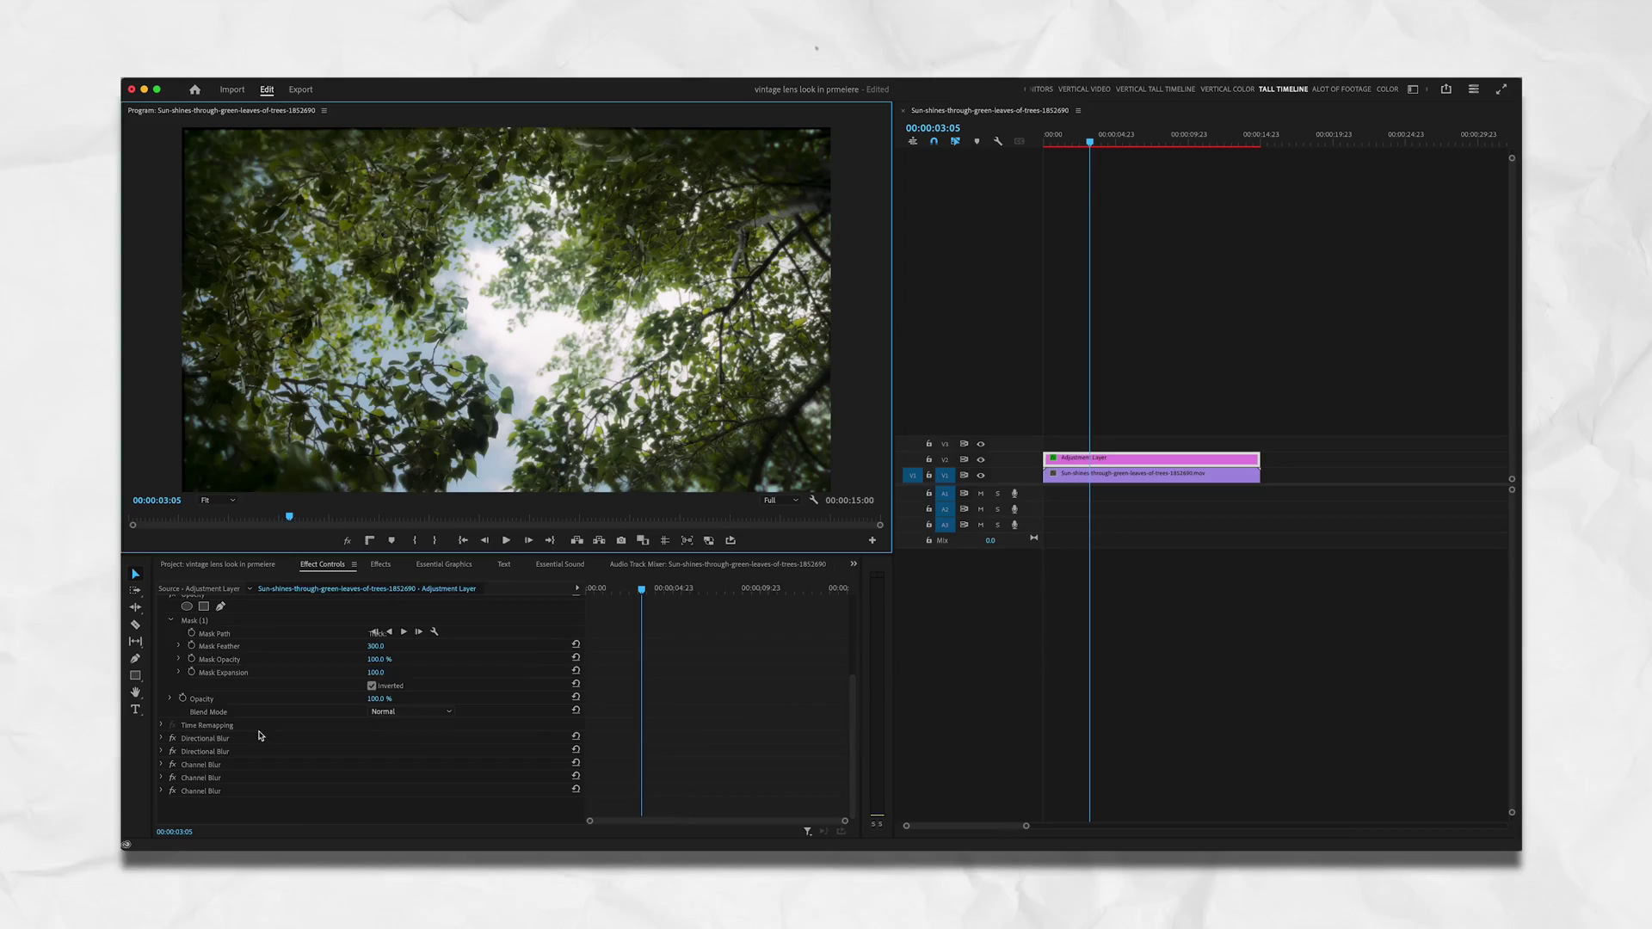
pyautogui.click(162, 739)
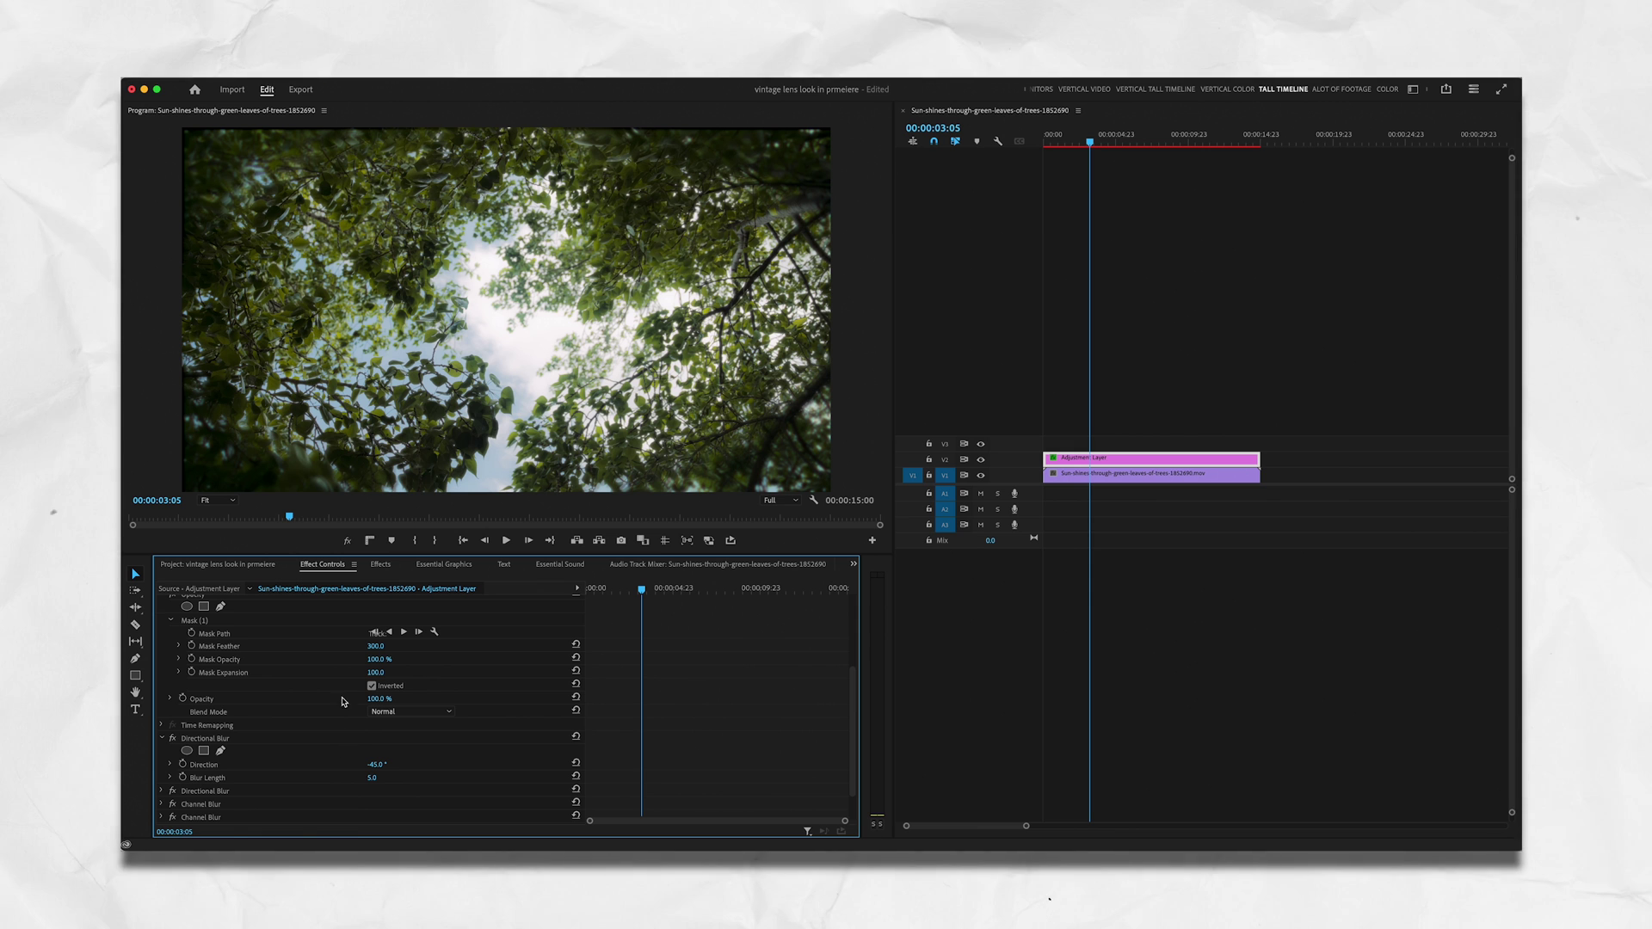
# Nest both clips as 'chromatic look', scale it to 105 and set Position X to 1911
pyautogui.moveTo(1163, 388); pyautogui.dragTo(1183, 471)
pyautogui.rightClick(1184, 469)
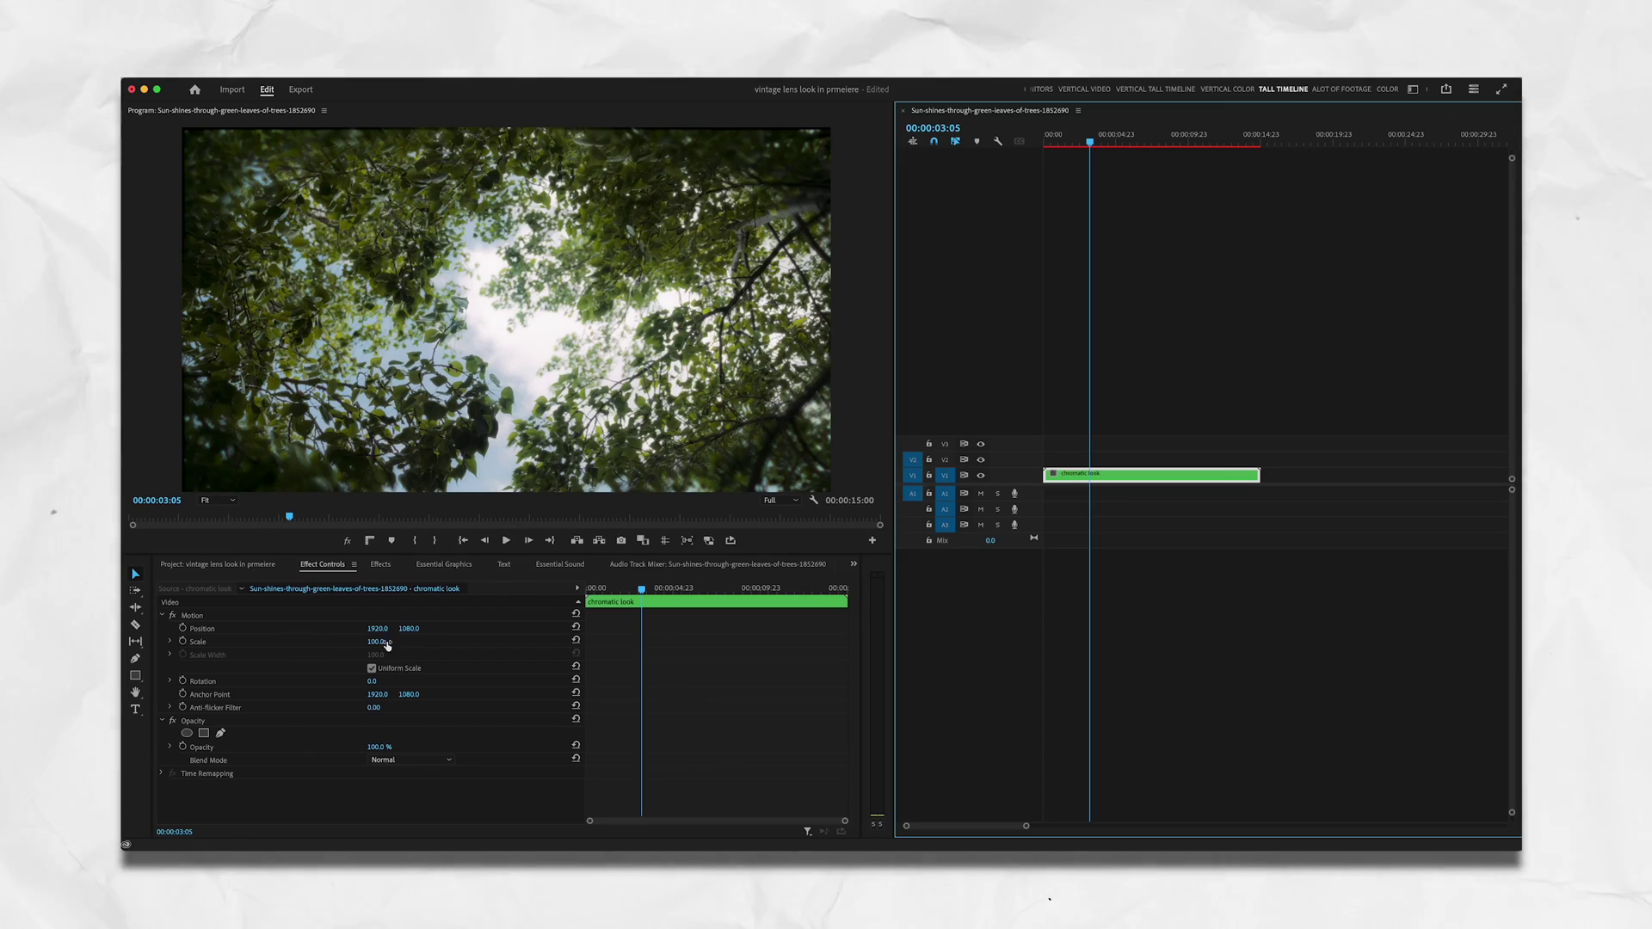
pyautogui.click(383, 641)
pyautogui.press('Return')
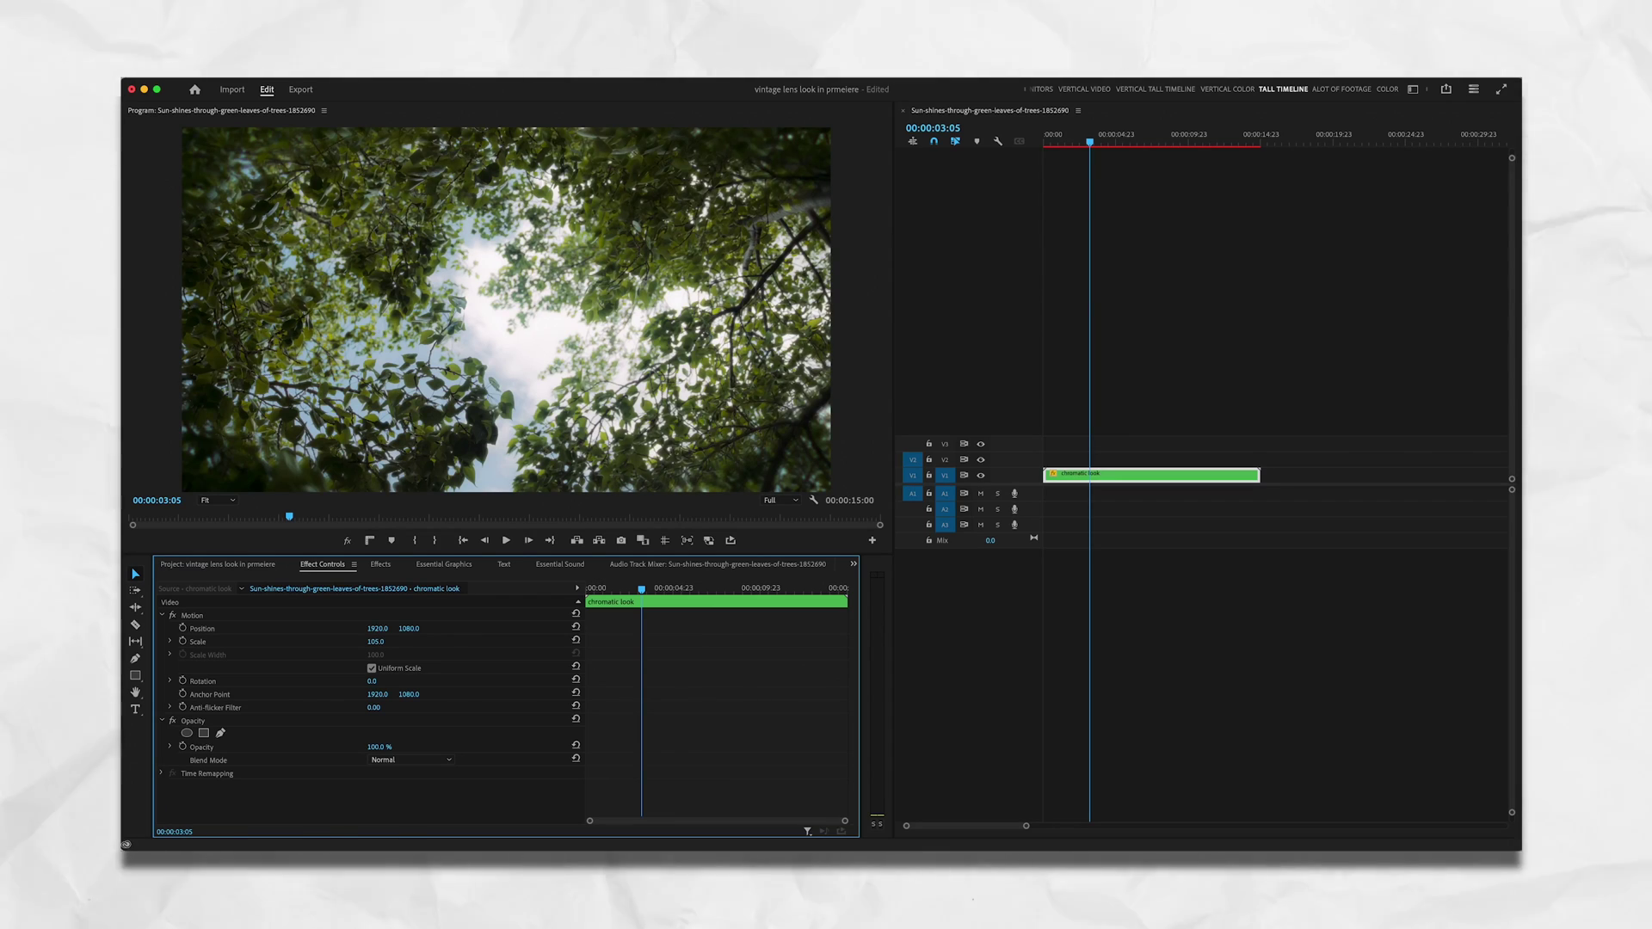
pyautogui.moveTo(379, 629)
pyautogui.mouseDown()
pyautogui.moveTo(362, 629)
pyautogui.moveTo(393, 629)
pyautogui.mouseUp()
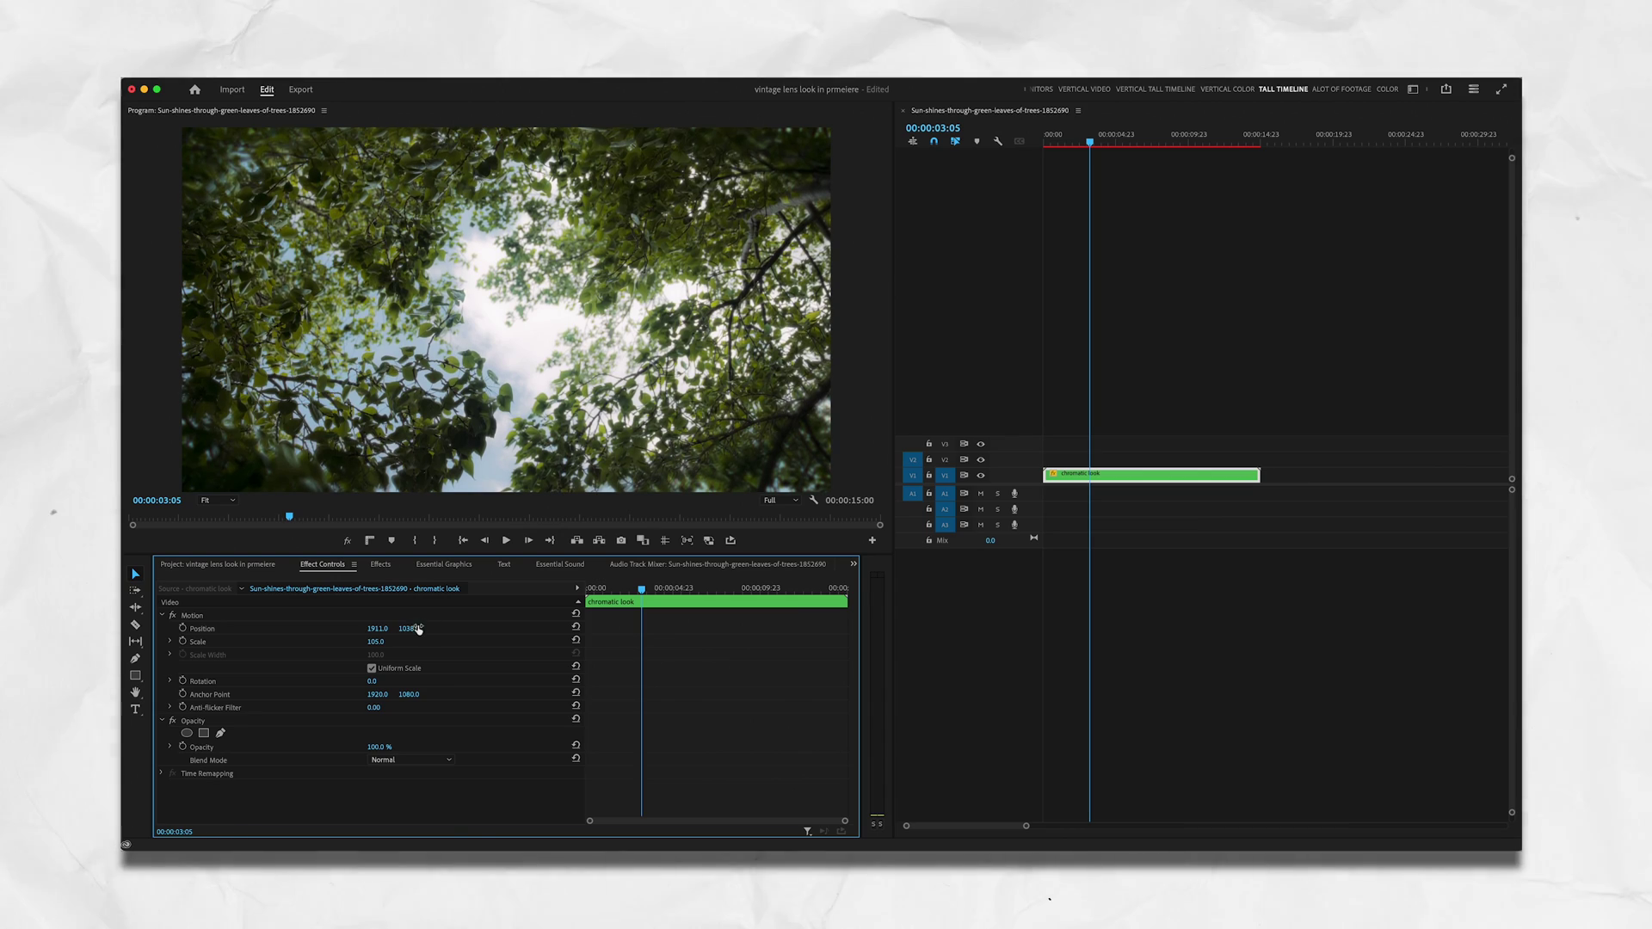